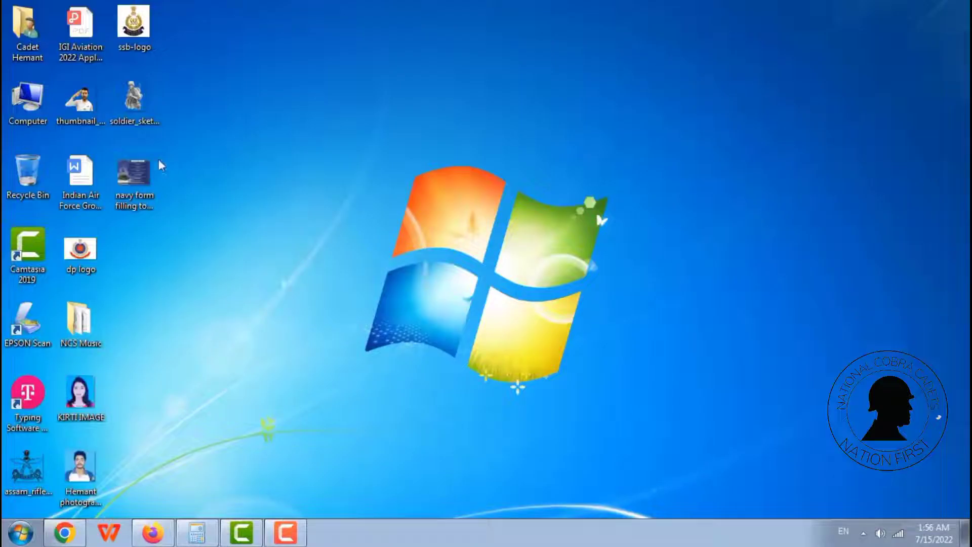
Check the form-filling dates image, then open the Join Indian Navy site in Firefox
double_click(134, 175)
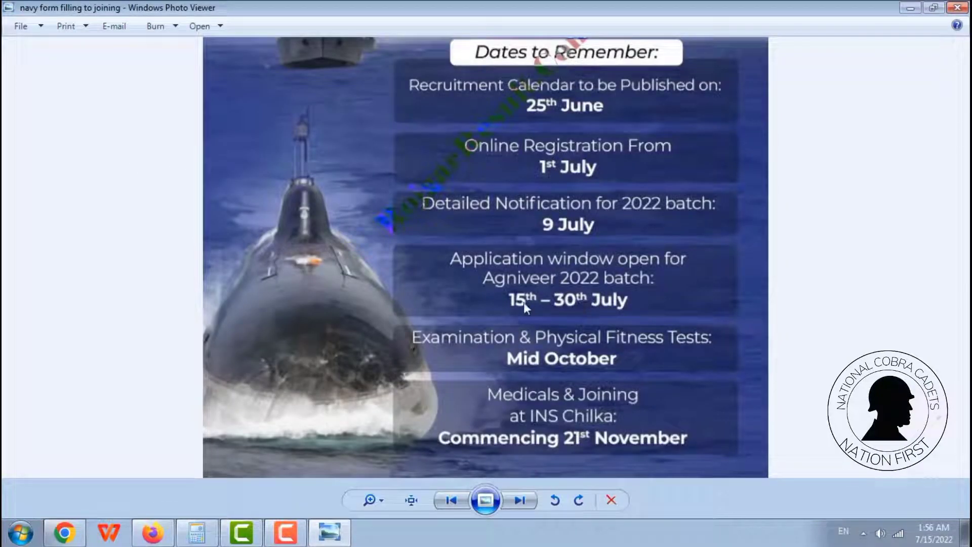
click(957, 7)
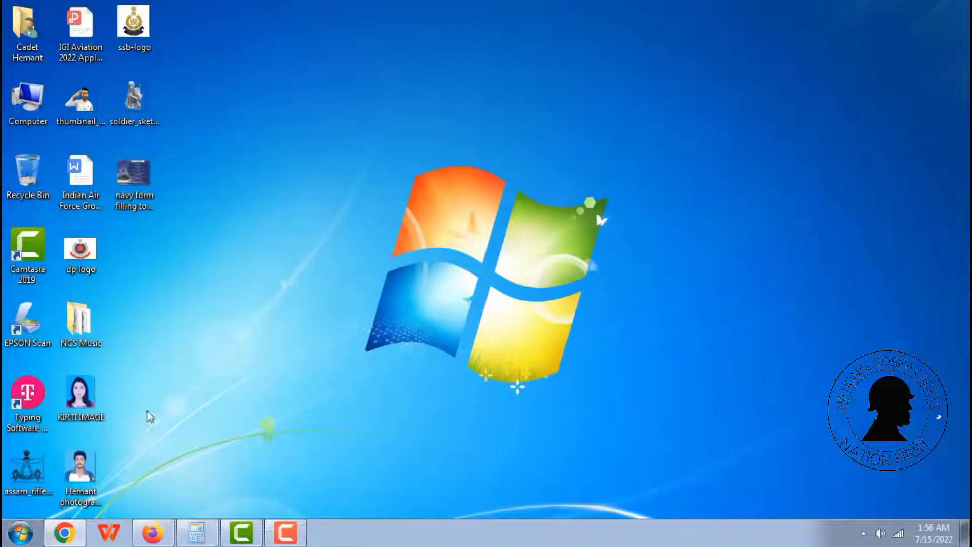
click(65, 533)
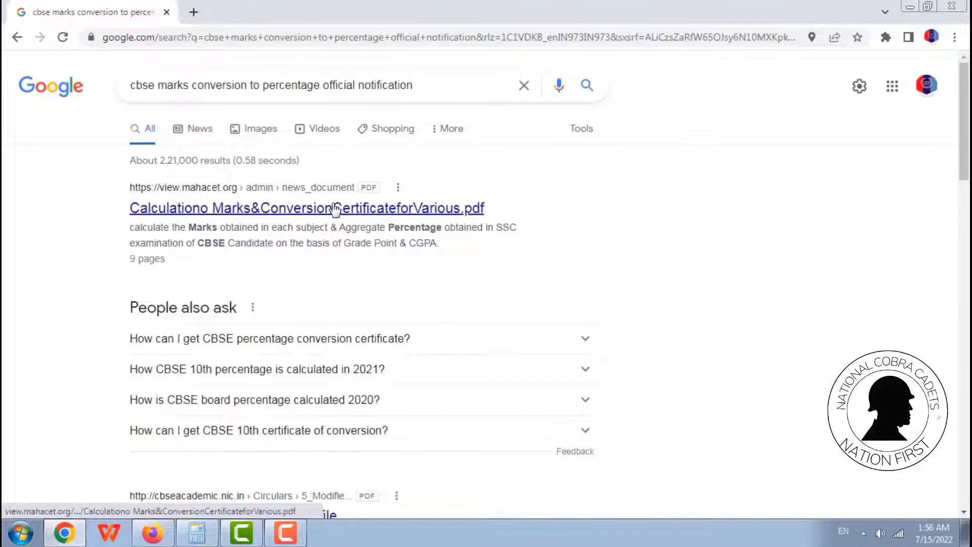
click(153, 533)
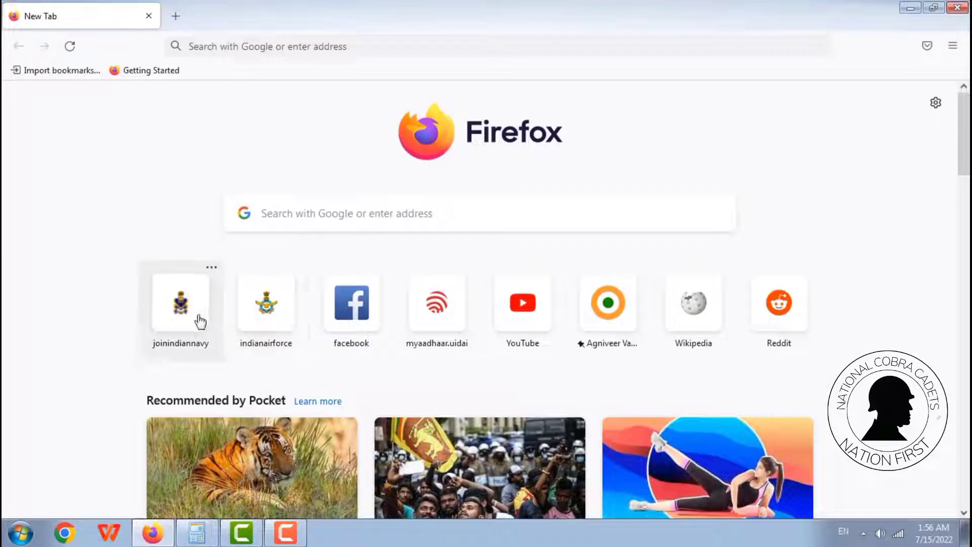
click(180, 321)
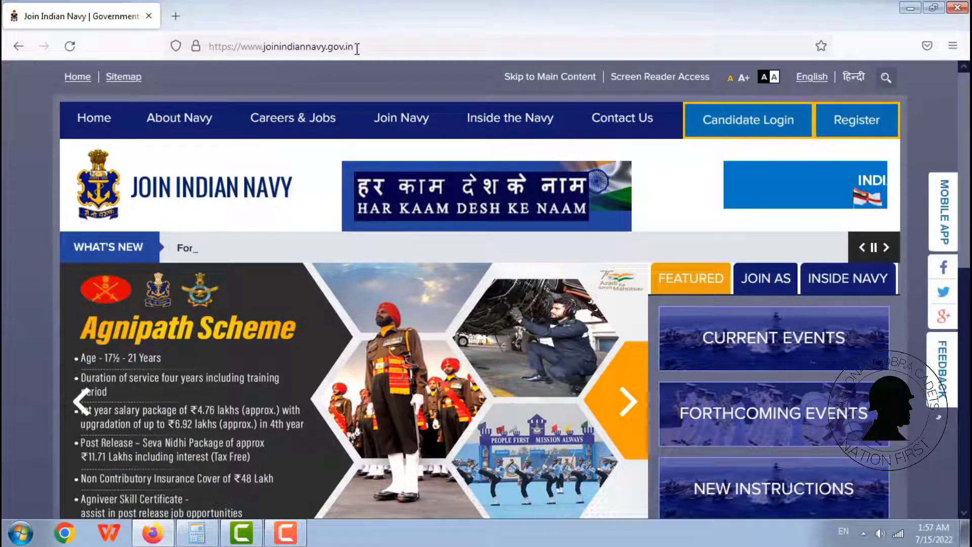
Open the Agniveer (SSR) – 01/2022 BATCH notification from Current Events
scroll(831, 222, down, 2)
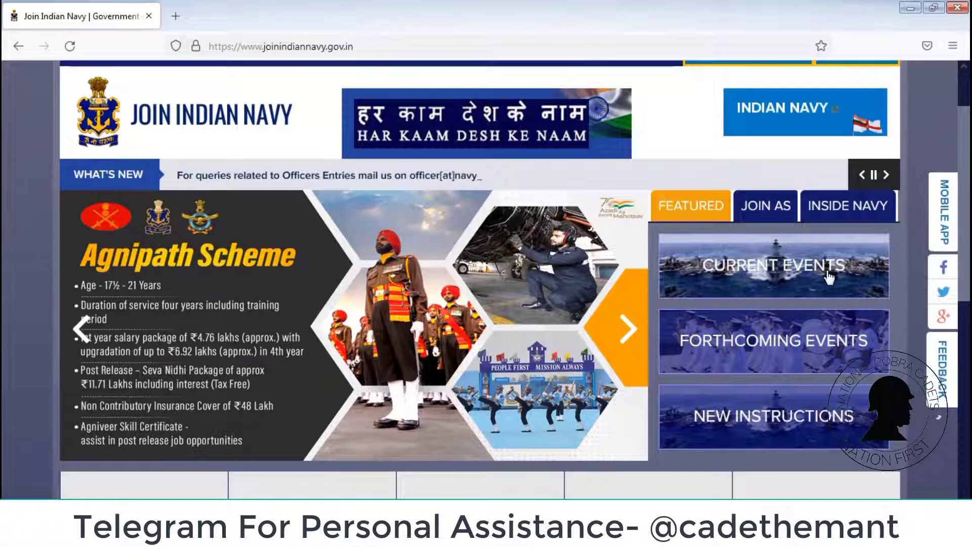
click(794, 277)
scroll(806, 275, down, 7)
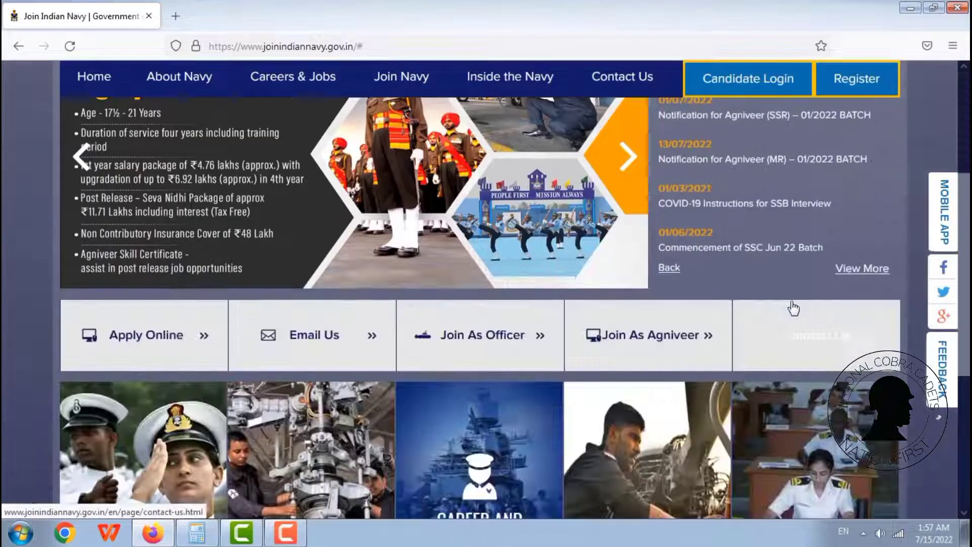
scroll(752, 257, up, 2)
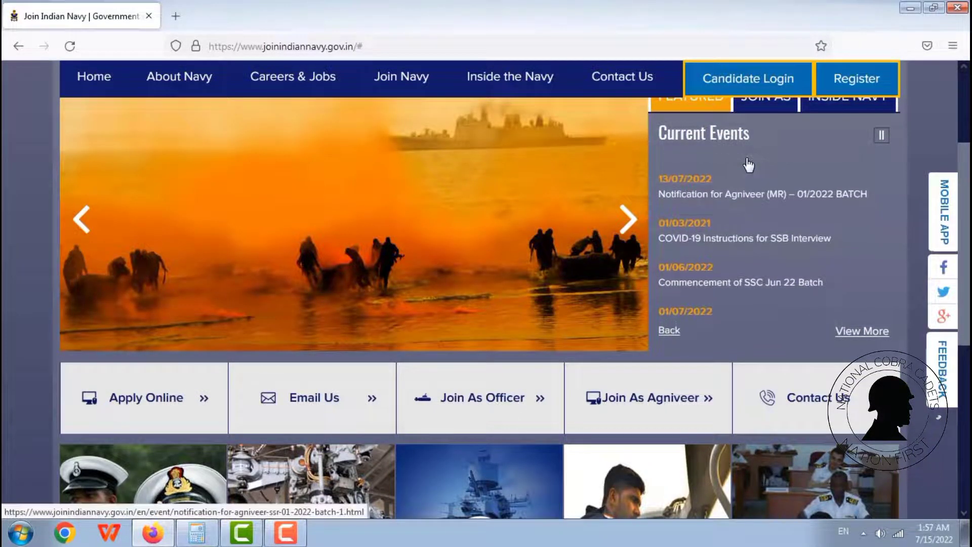
click(775, 232)
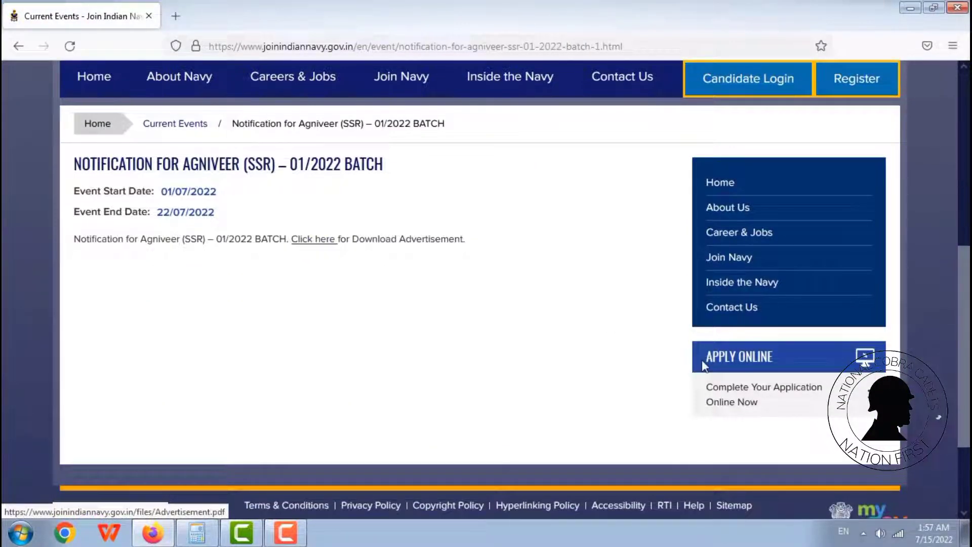
Start the online application and choose UTTAR PRADESH as the correspondence state
click(742, 405)
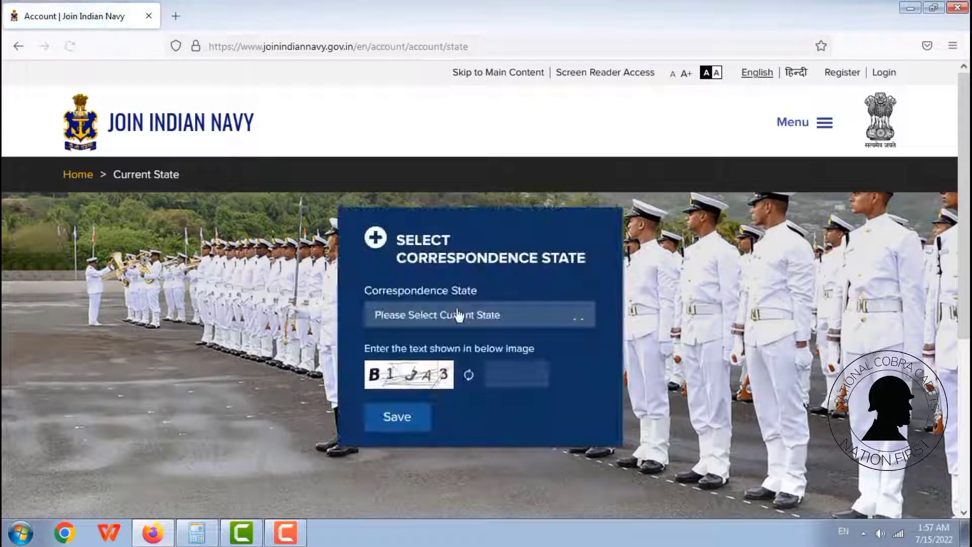
click(458, 315)
scroll(449, 400, down, 10)
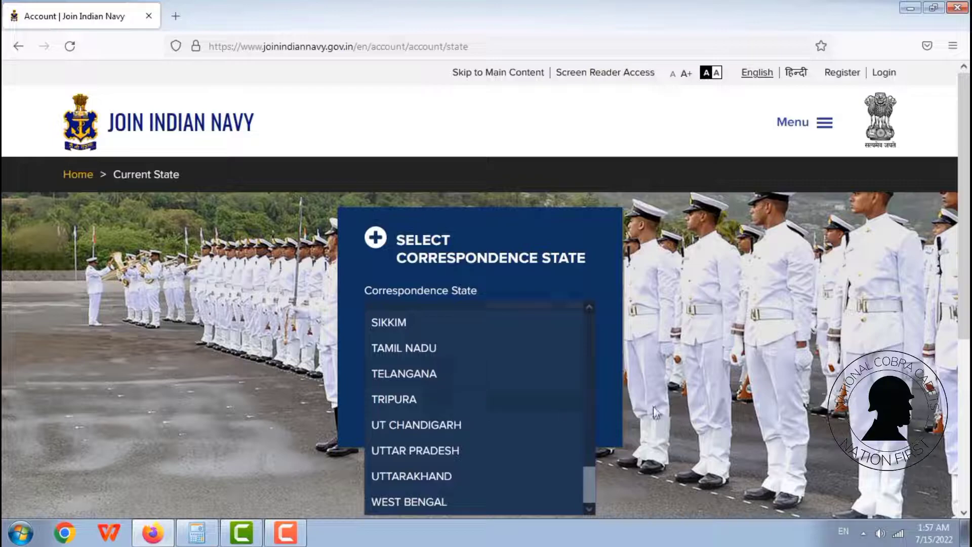
scroll(654, 413, down, 4)
scroll(595, 283, up, 1)
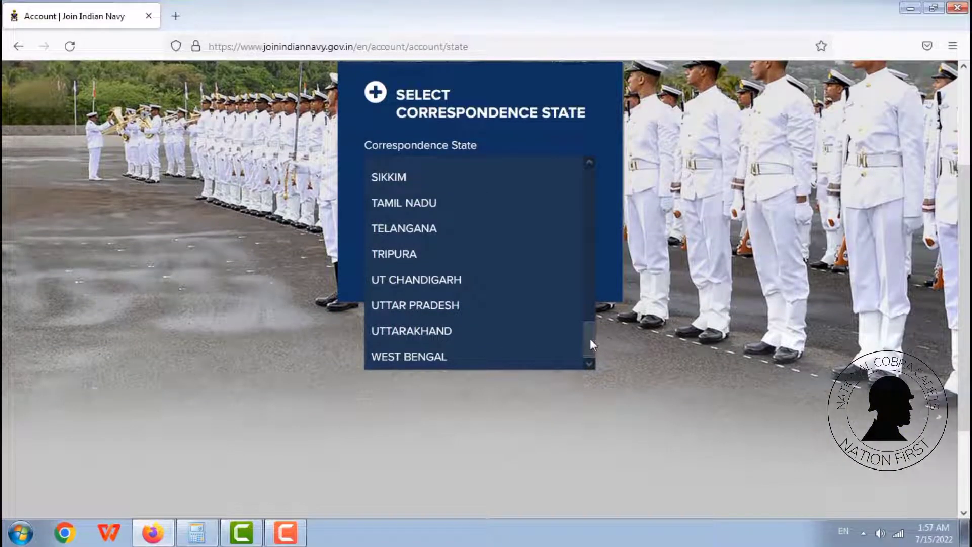
drag(590, 340, 591, 171)
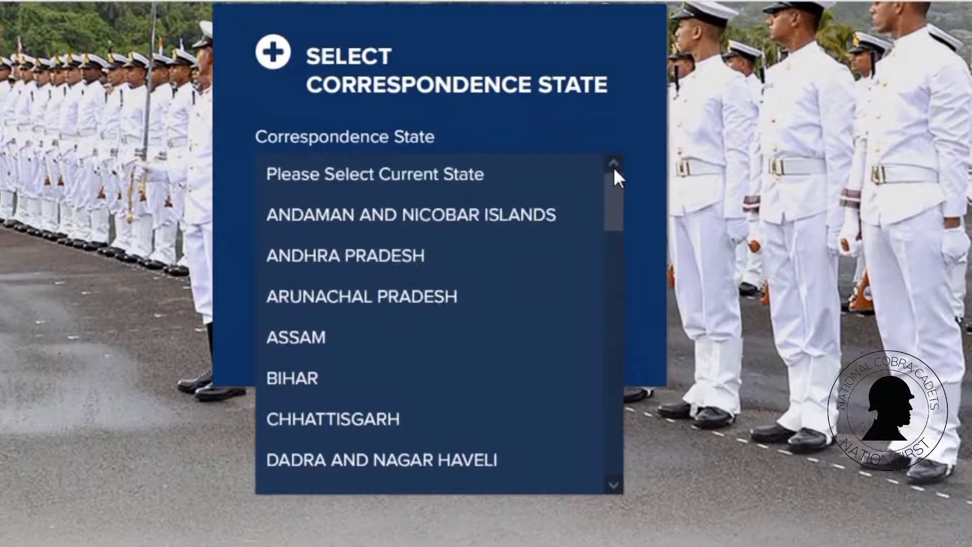
scroll(601, 358, down, 10)
click(368, 398)
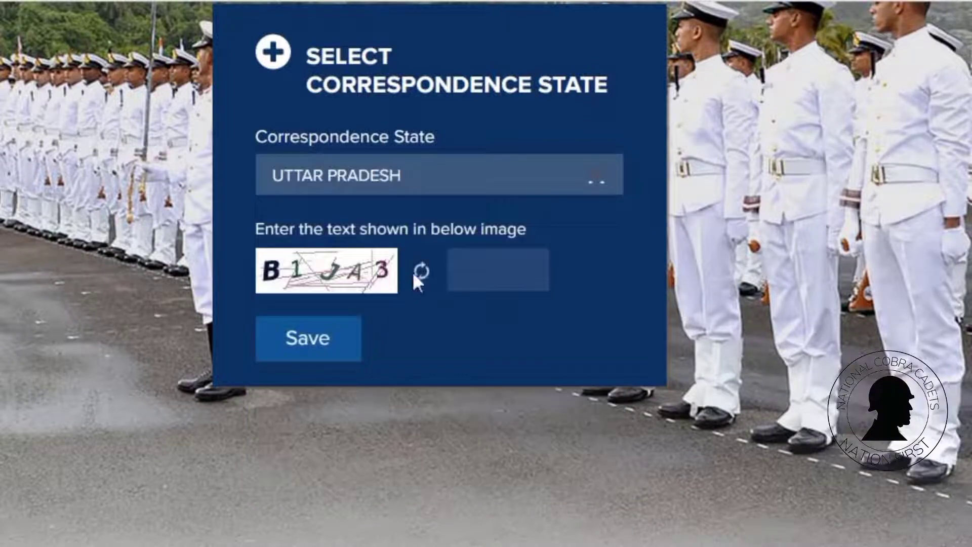
Enter a refreshed captcha and save the correspondence state
click(420, 272)
click(514, 277)
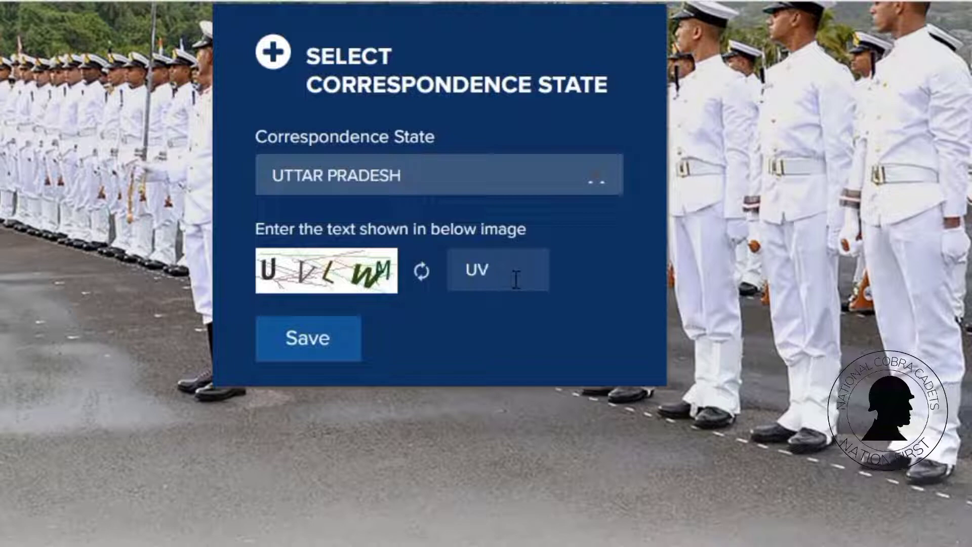
text(UVLWM)
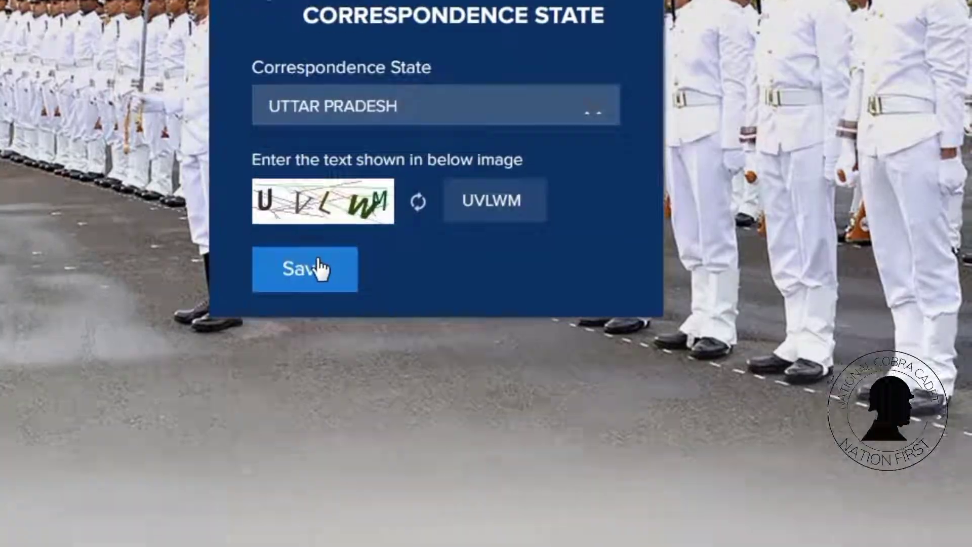
click(323, 338)
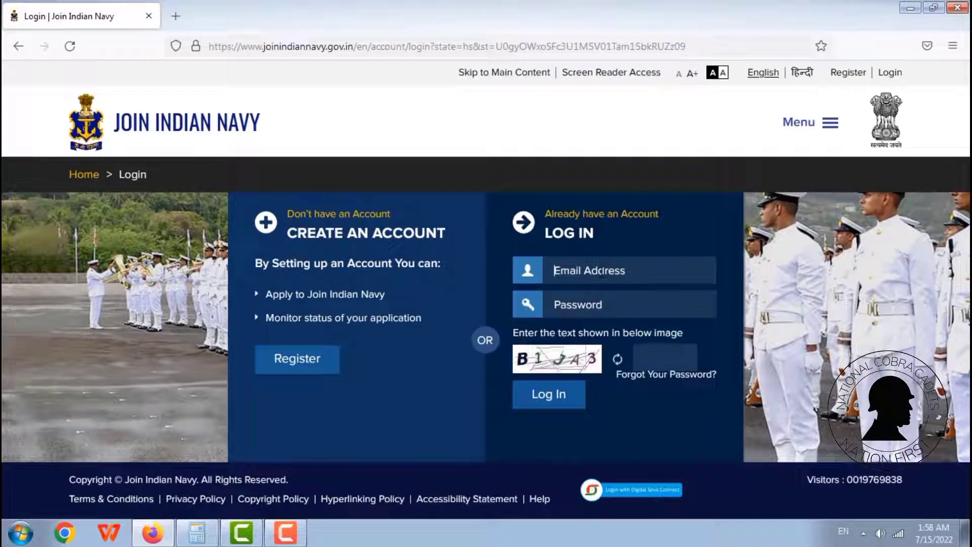
Log in with the account email, password and captcha, declining to save the password
text(hea)
key(BackSpace)
key(BackSpace)
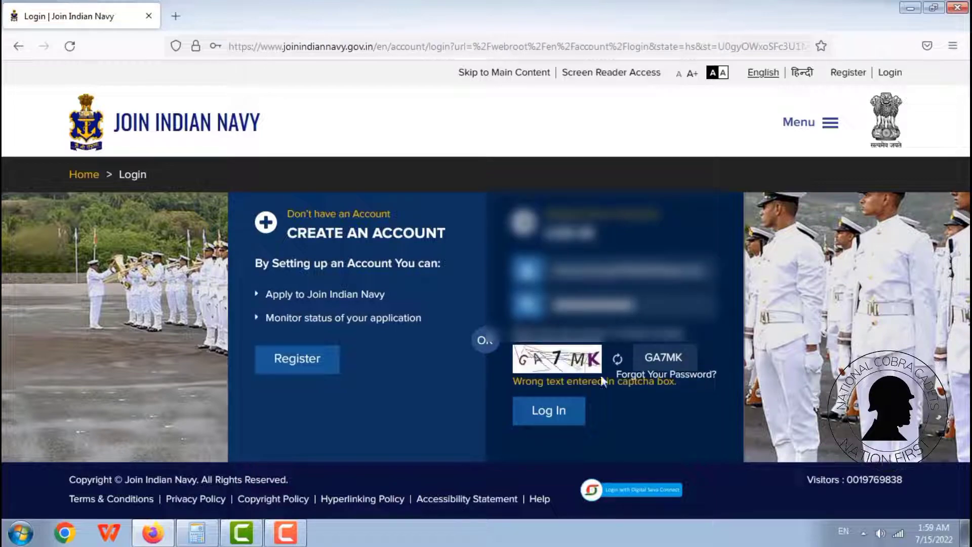
click(562, 410)
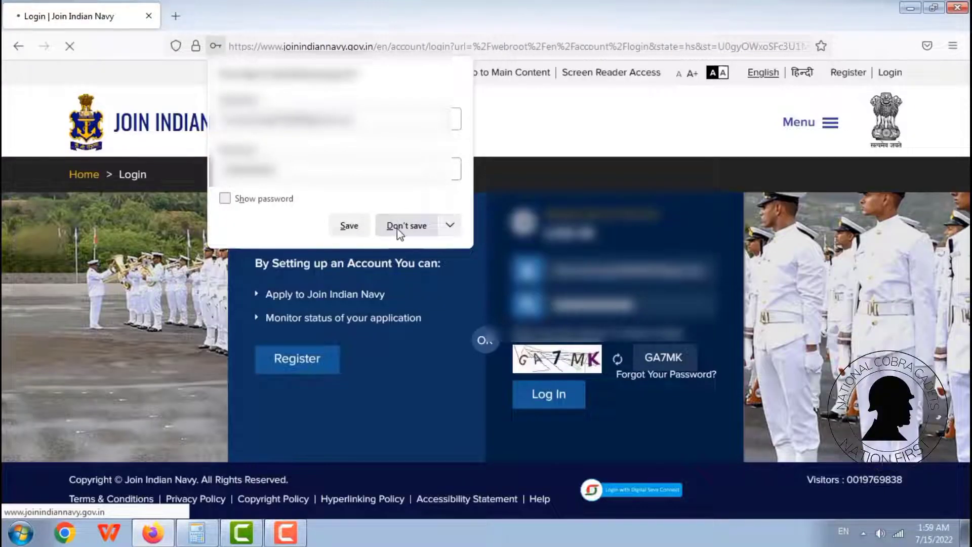
click(401, 226)
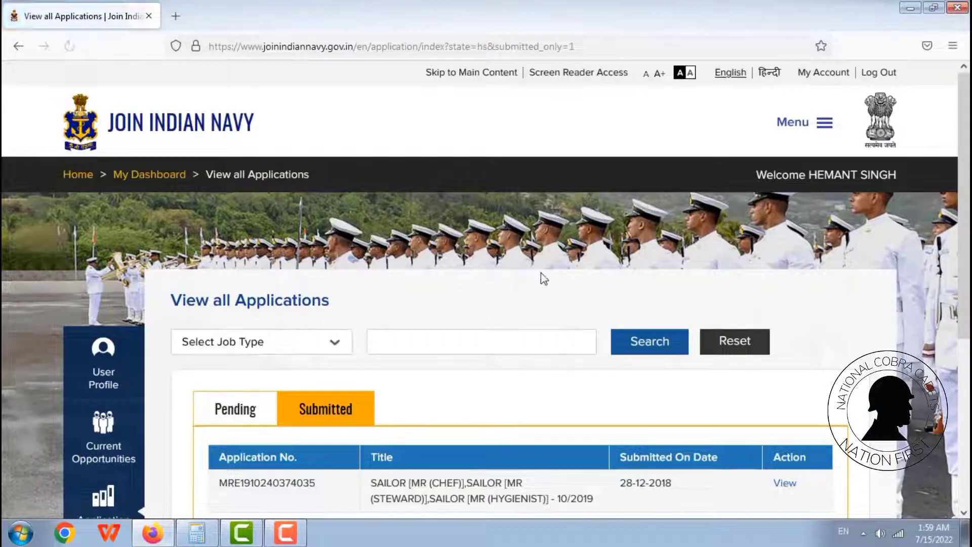
Show Current Opportunities listing AGNIVEER [SSR-M] - 01/2022
scroll(438, 290, down, 2)
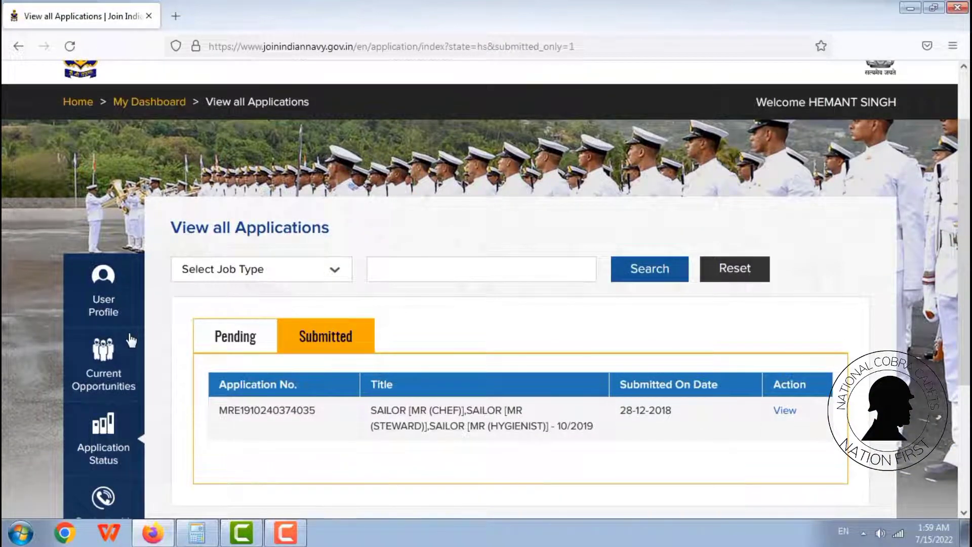
click(113, 366)
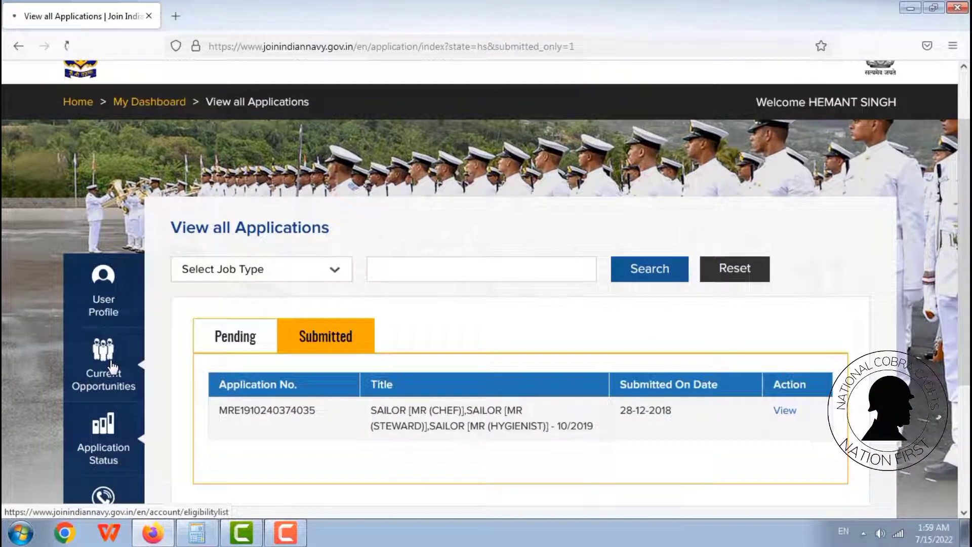
scroll(390, 362, down, 4)
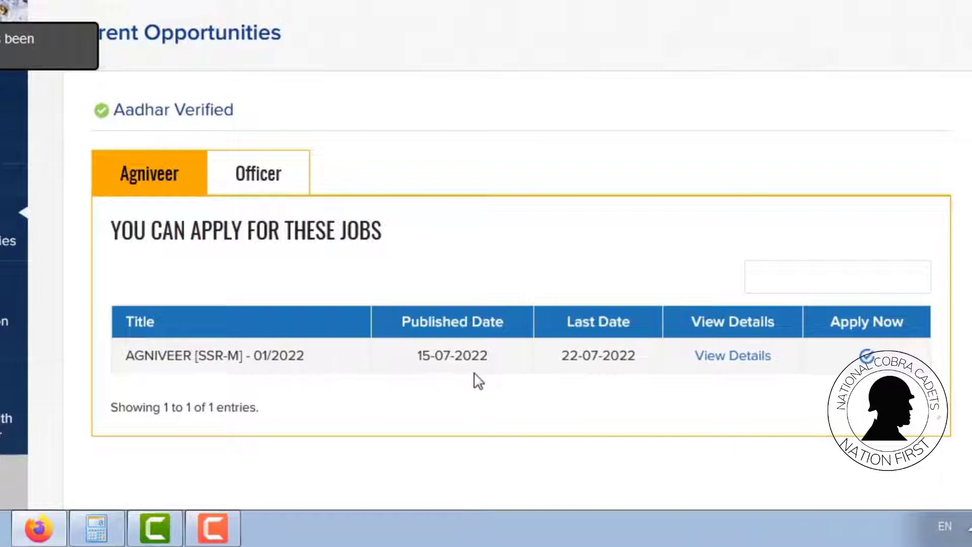
Compare the published date 15-07-2022 and last date 22-07-2022 with today's date
drag(434, 356, 423, 355)
drag(483, 356, 494, 356)
drag(562, 356, 639, 361)
click(643, 361)
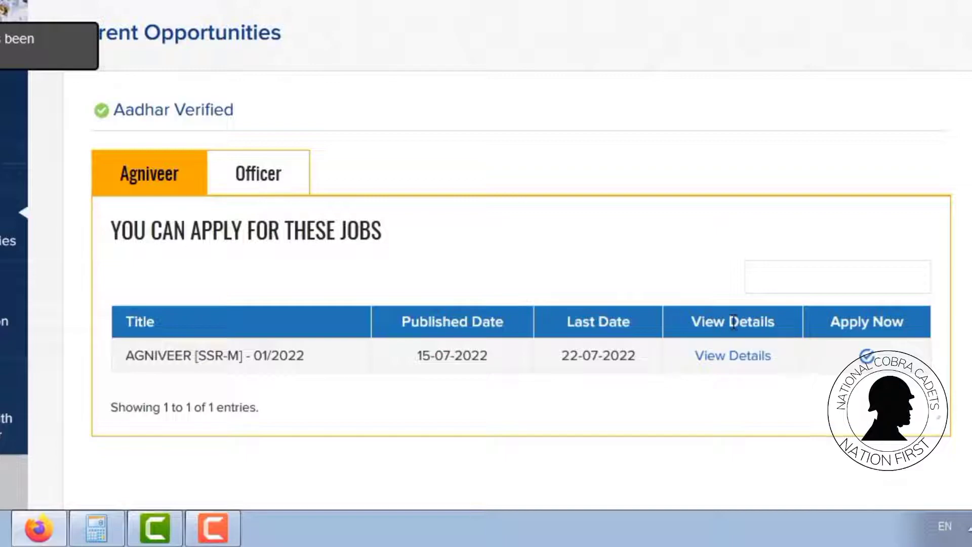
click(921, 529)
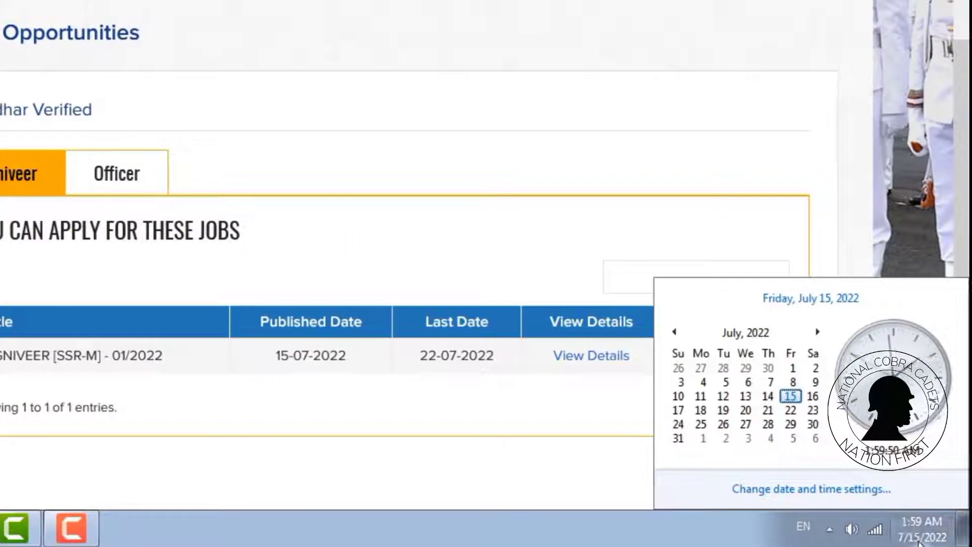
click(810, 39)
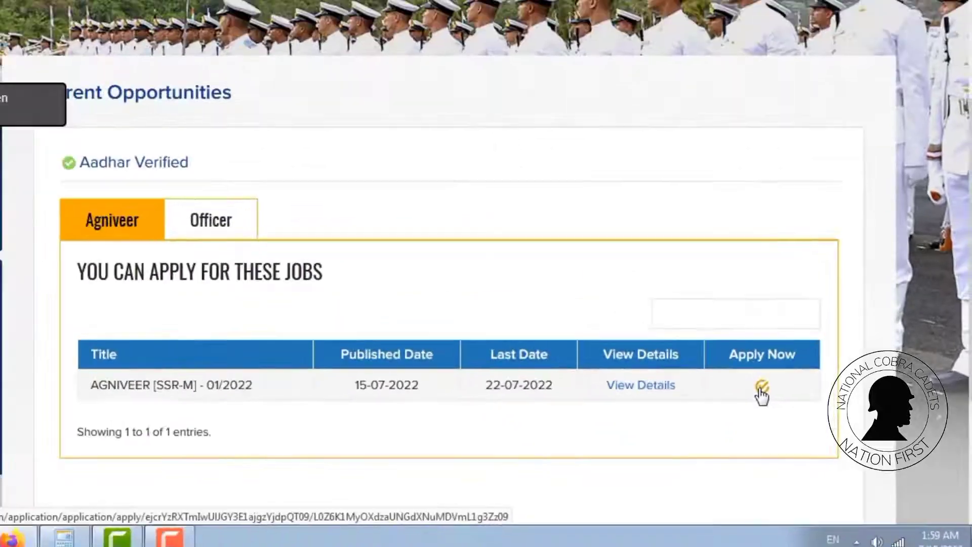
Open the AGNIVEER [SSR-M] - 01/2022 application page and review its notes
click(610, 283)
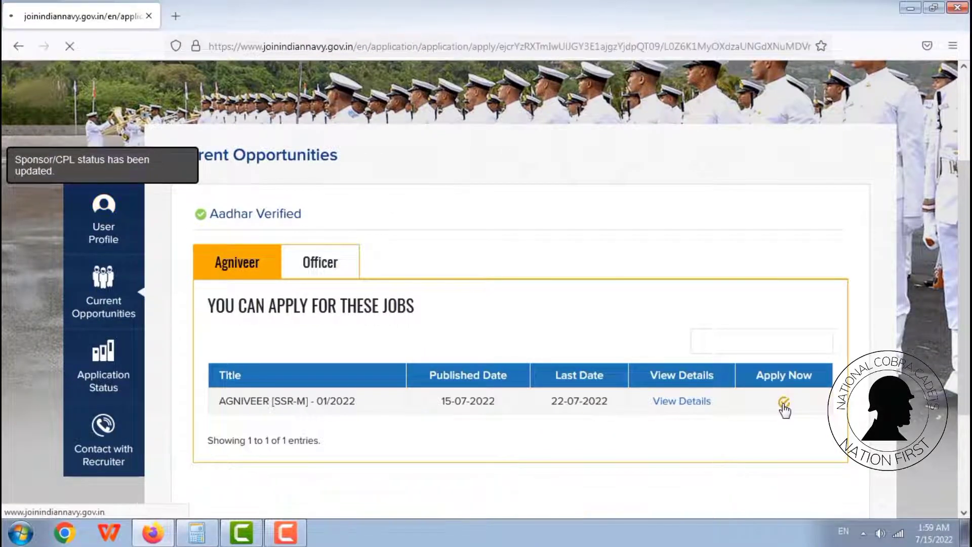
scroll(481, 357, down, 5)
scroll(312, 268, up, 2)
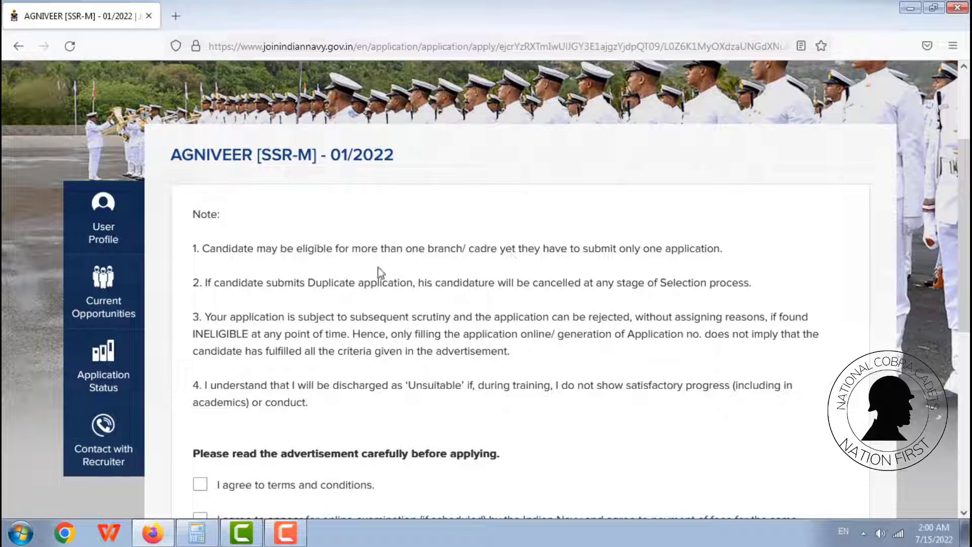
Tick the terms and conditions, online examination and fees, and advertisement-read declarations
scroll(292, 208, down, 3)
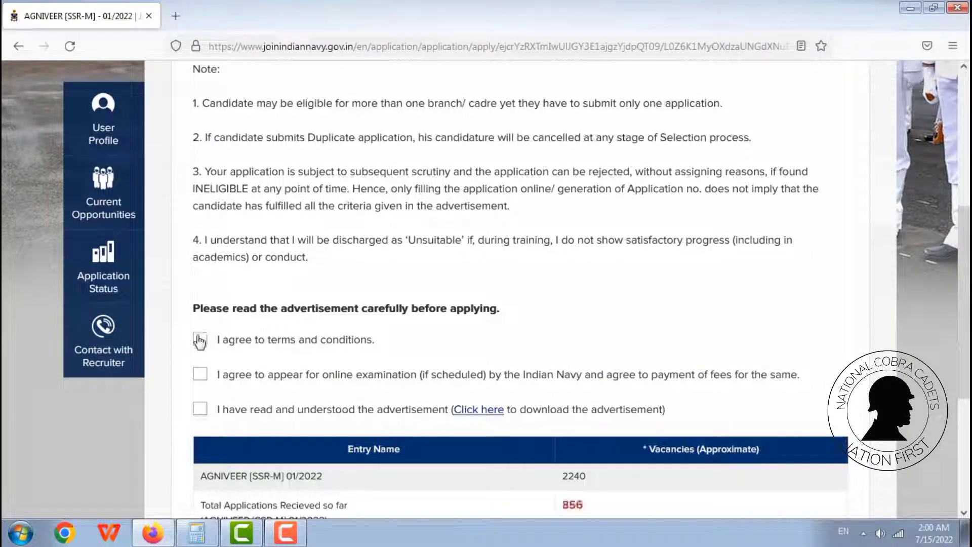
click(200, 341)
click(200, 375)
click(200, 409)
scroll(578, 217, up, 2)
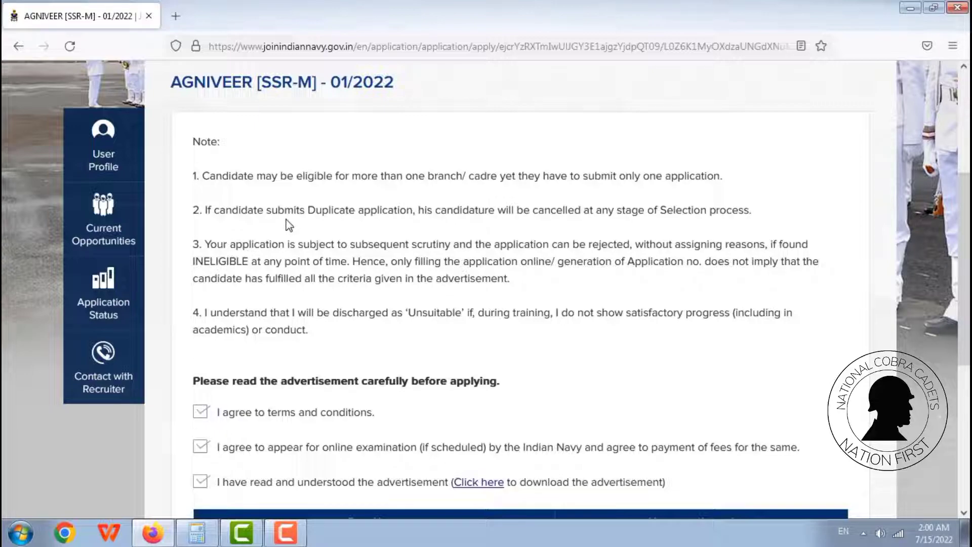
scroll(479, 224, down, 6)
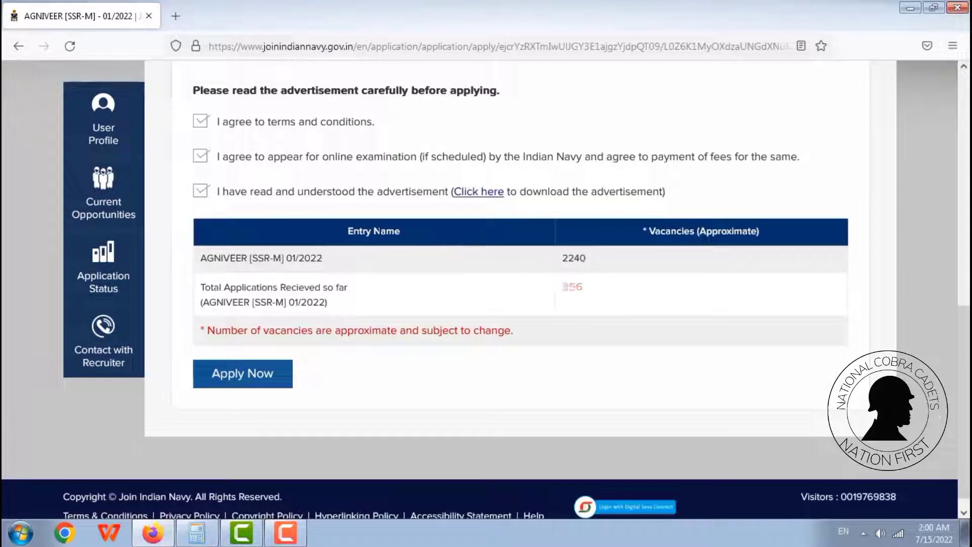
drag(572, 289, 590, 290)
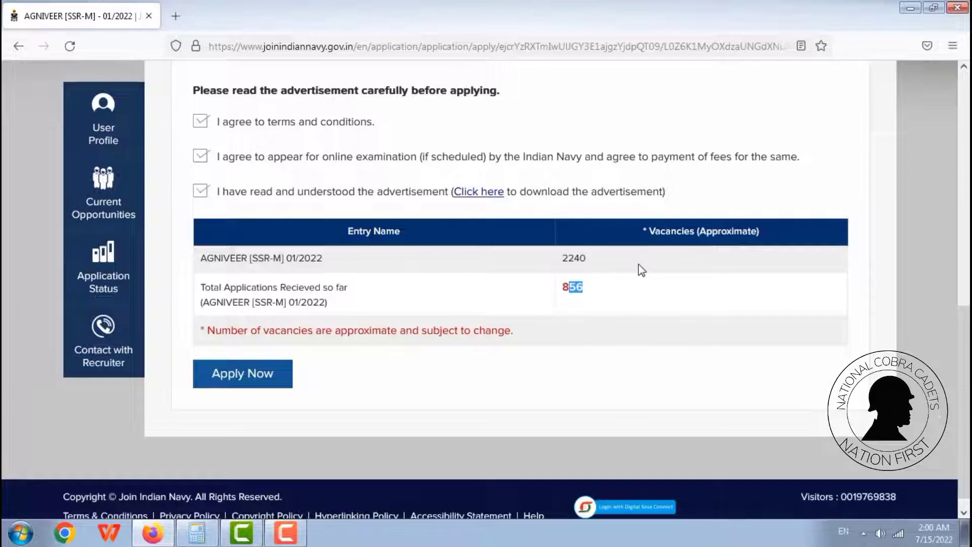
Begin the AGNIVEER application and save personal particulars with PAN card answered Yes
click(263, 377)
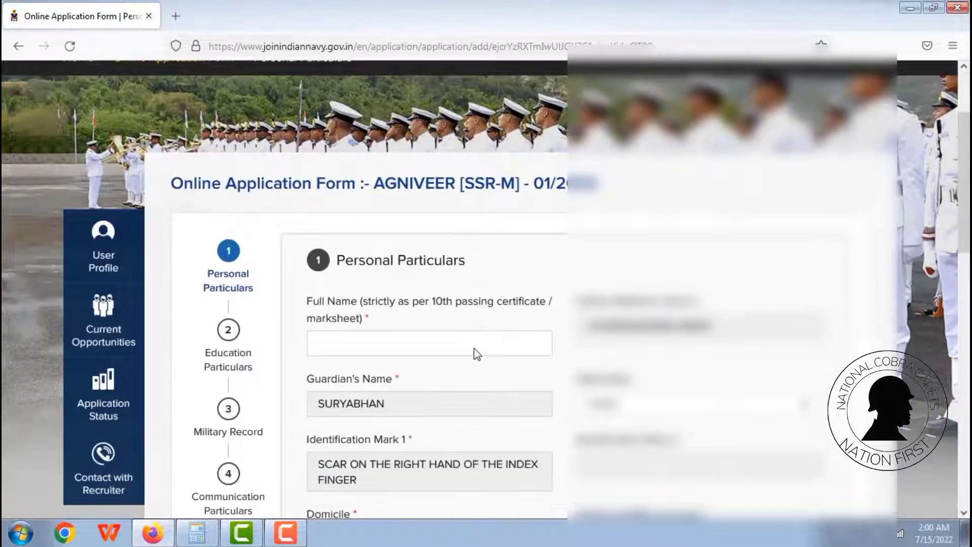
scroll(476, 353, down, 1)
scroll(441, 261, down, 2)
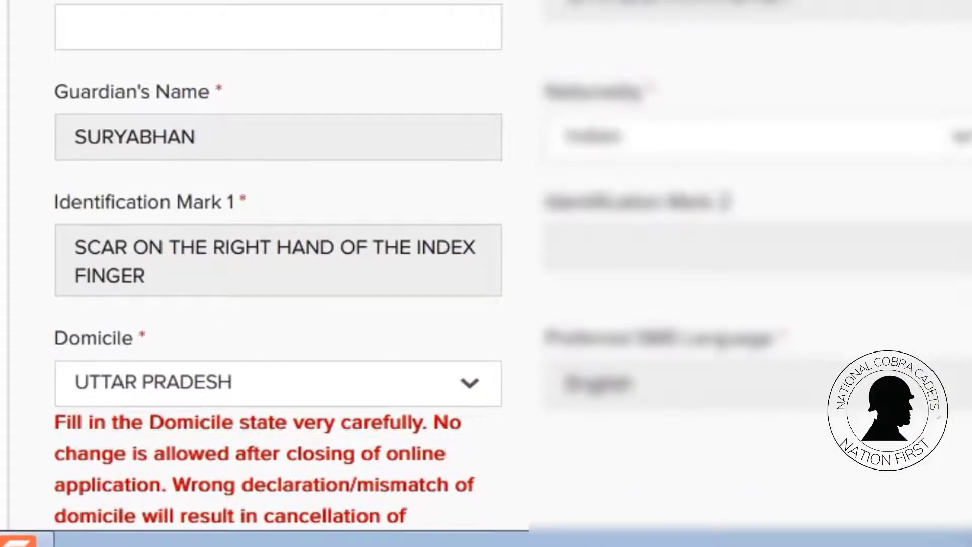
scroll(486, 273, down, 3)
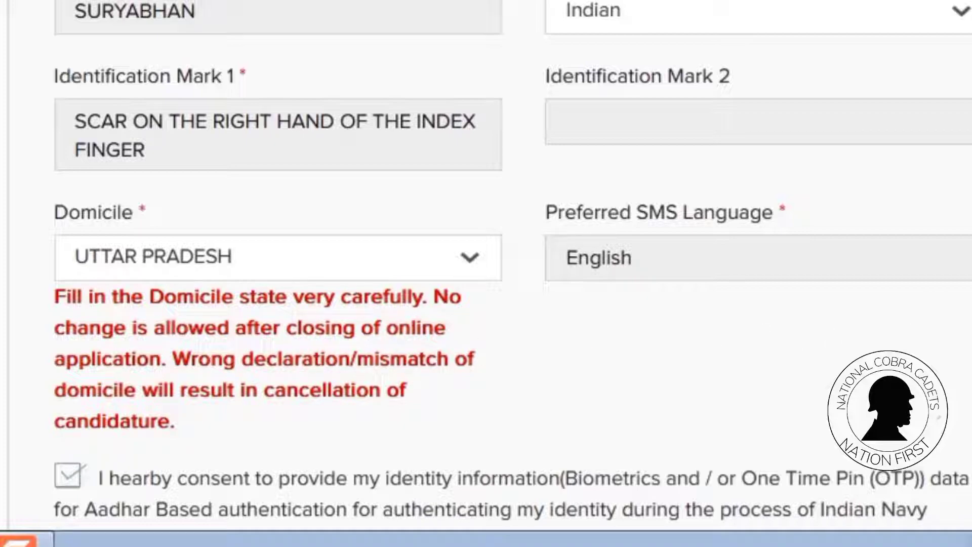
scroll(887, 14, down, 15)
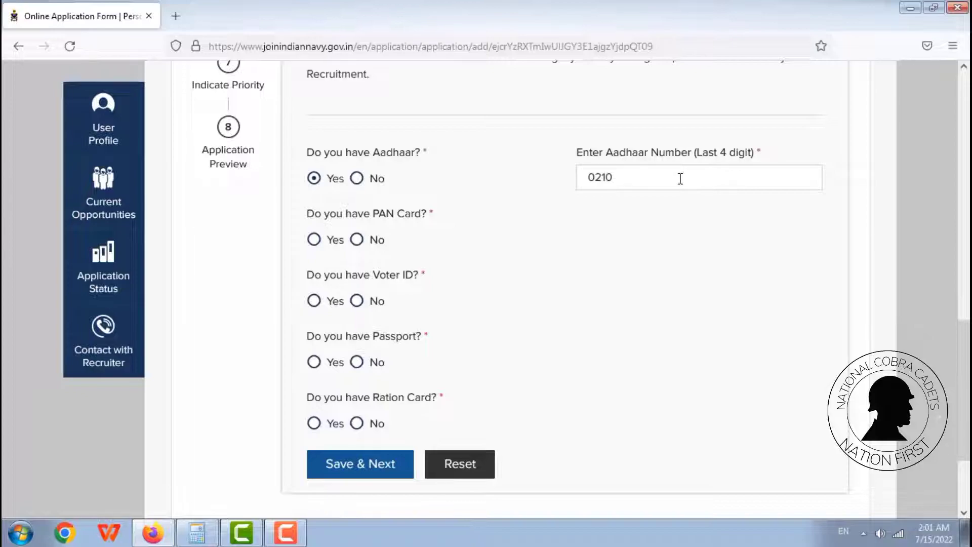
click(318, 241)
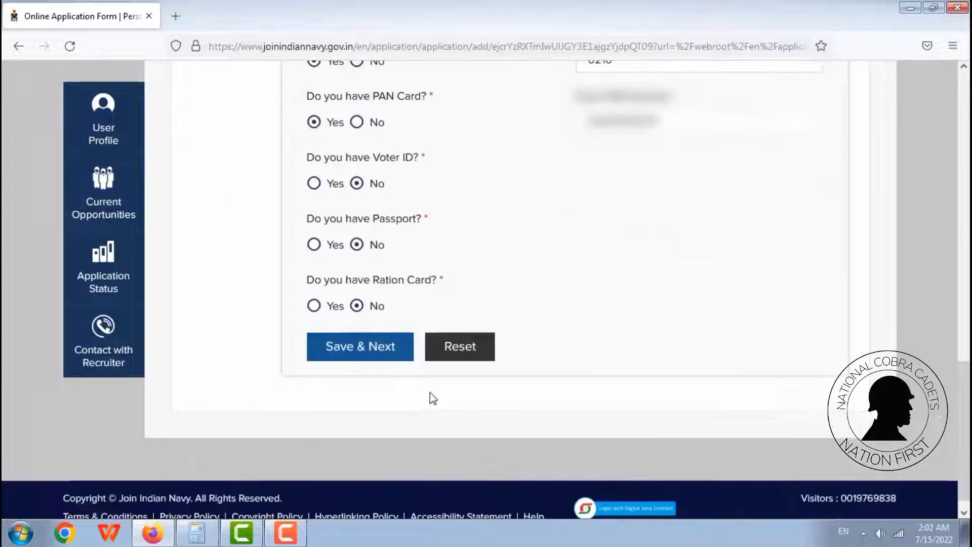
scroll(366, 390, up, 2)
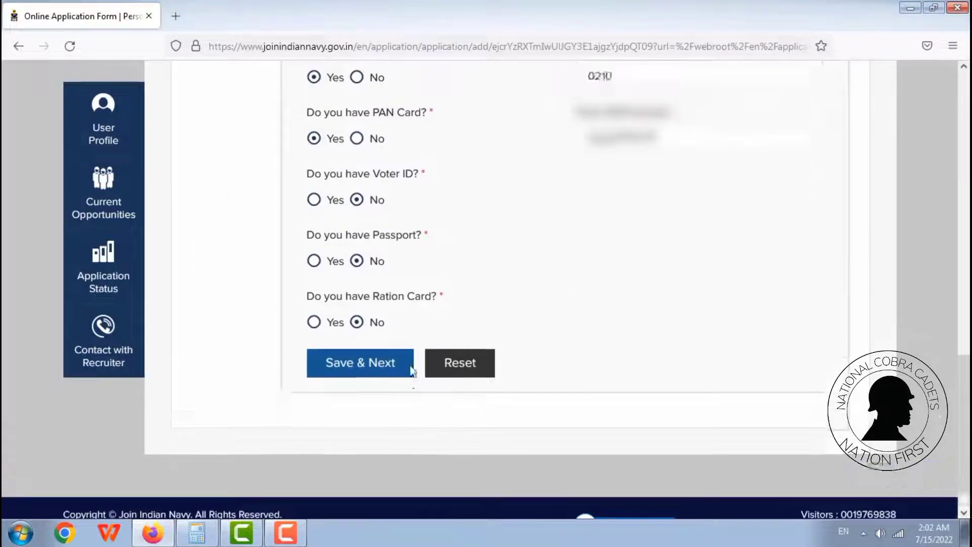
scroll(366, 390, down, 2)
click(381, 338)
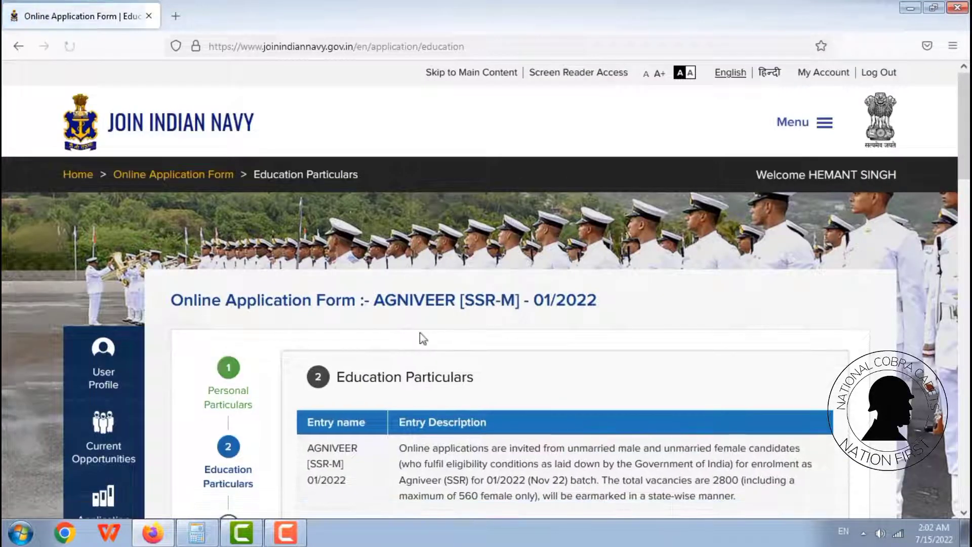
Include Chemistry with Physics and Maths for a 187/200 (93.50%) aggregate and save
scroll(320, 334, down, 4)
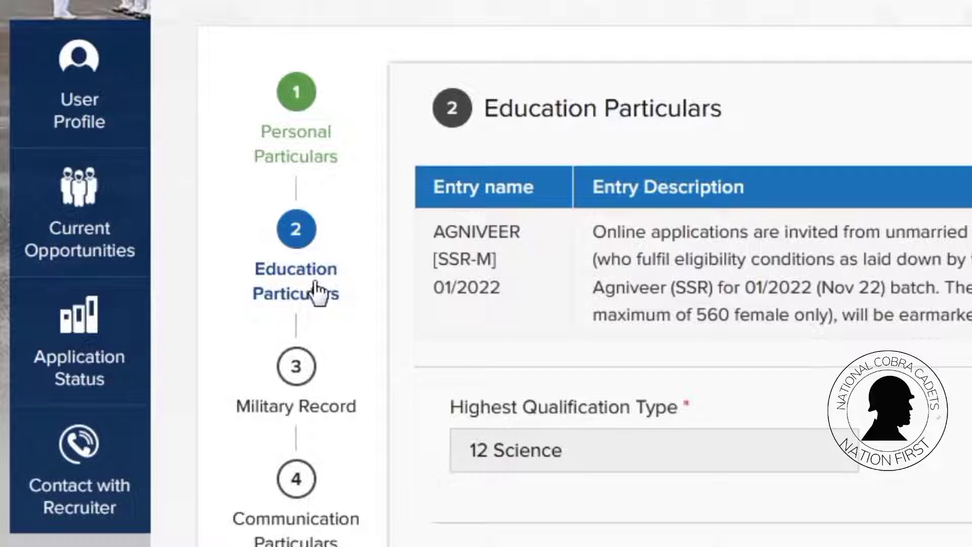
scroll(339, 316, down, 3)
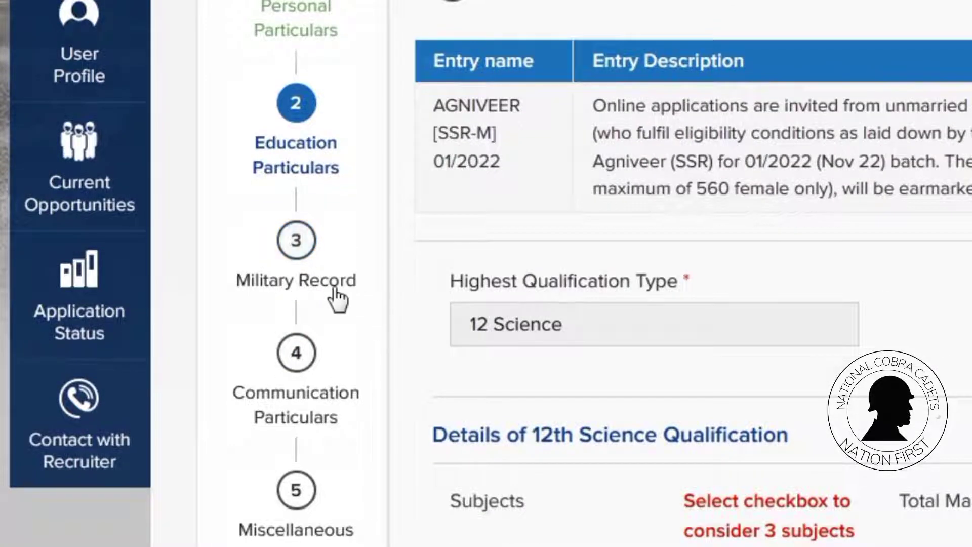
scroll(324, 354, down, 5)
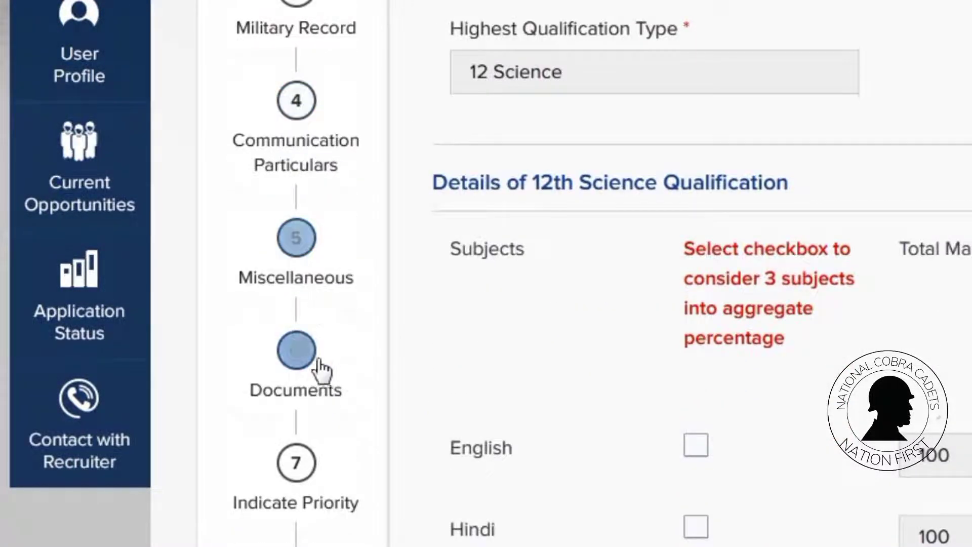
scroll(327, 489, down, 3)
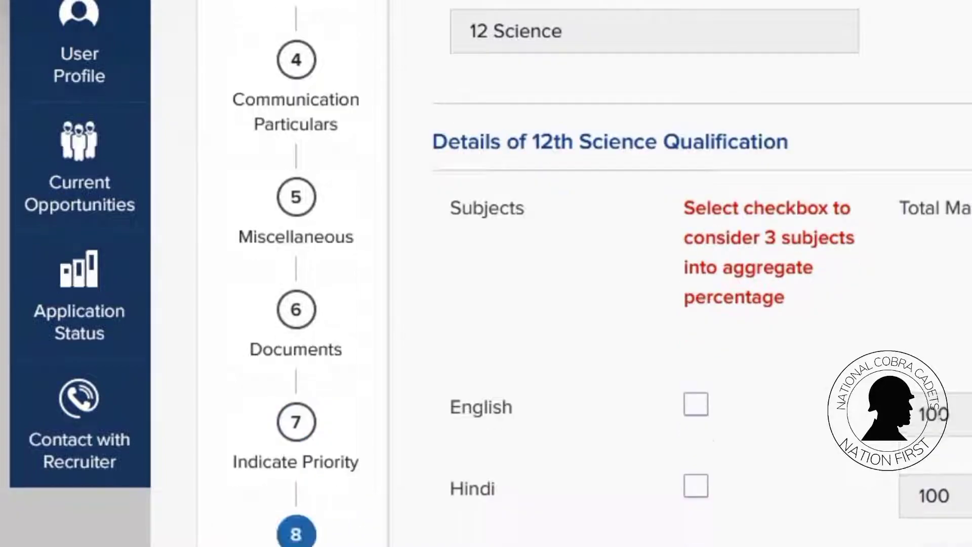
scroll(570, 464, down, 10)
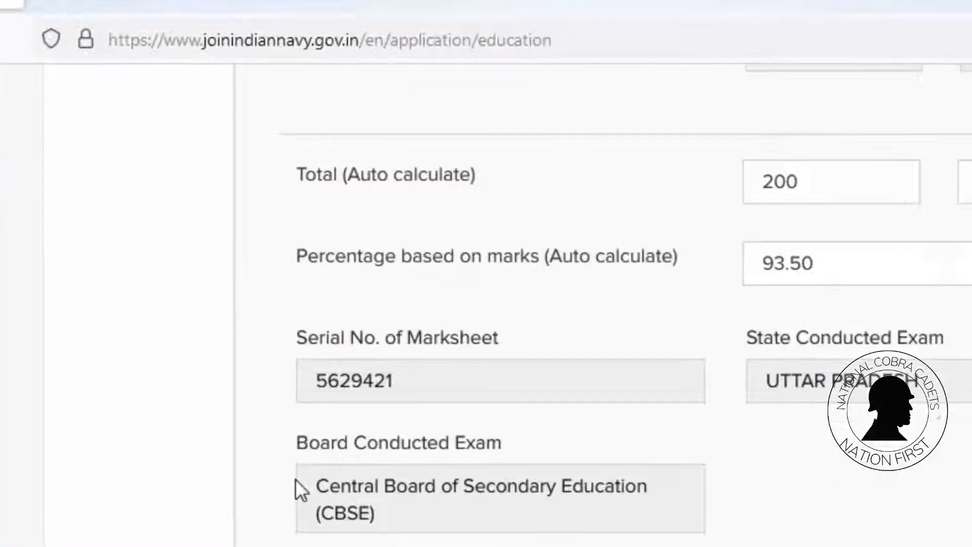
scroll(738, 490, up, 15)
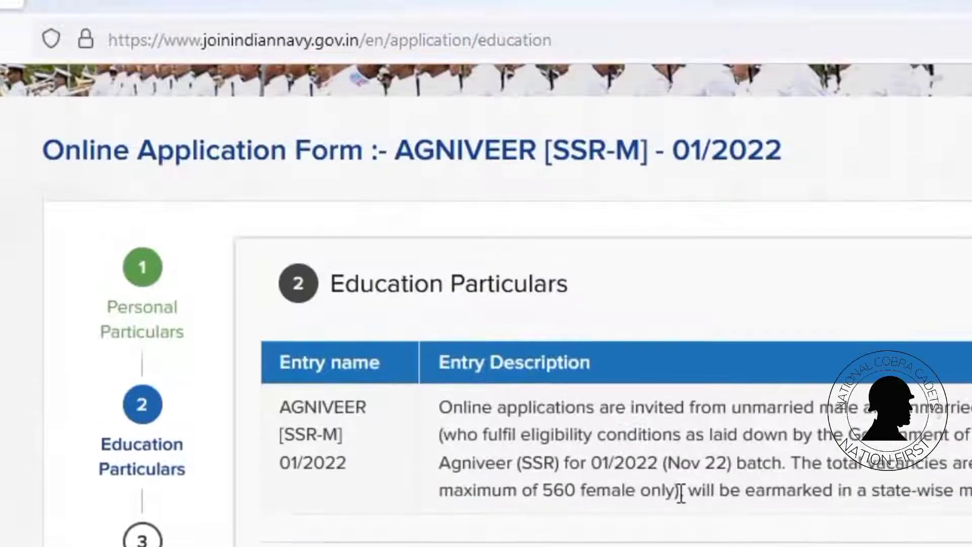
scroll(614, 496, down, 5)
scroll(515, 508, down, 5)
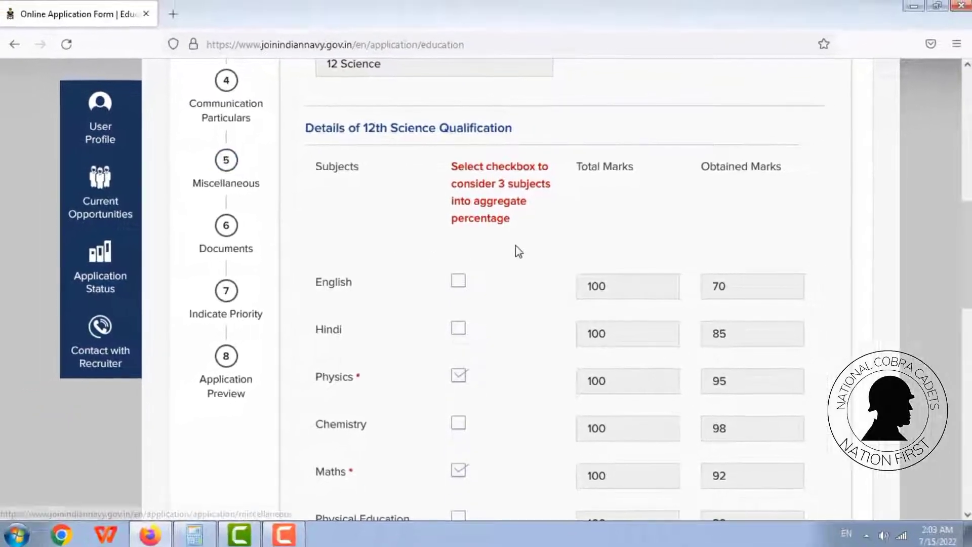
scroll(604, 201, down, 8)
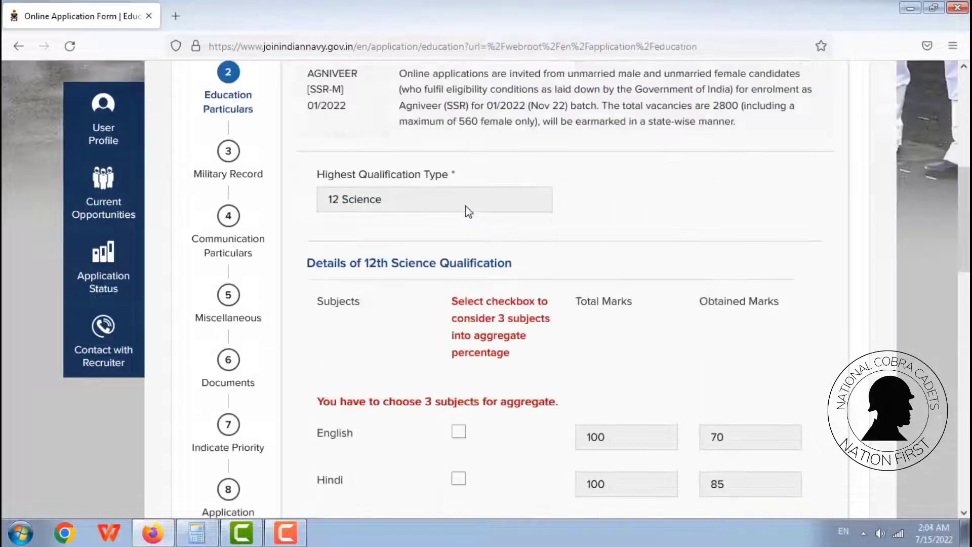
scroll(466, 209, up, 10)
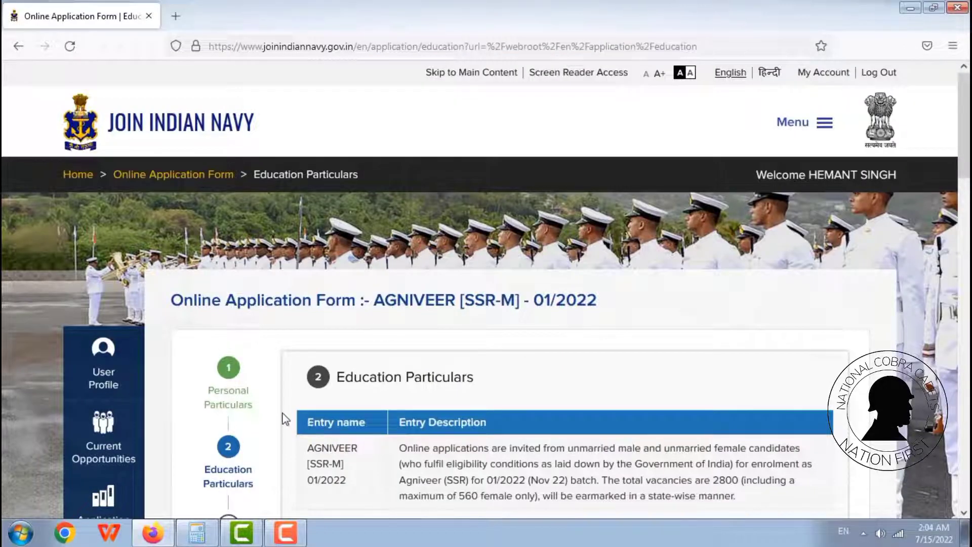
scroll(285, 418, down, 4)
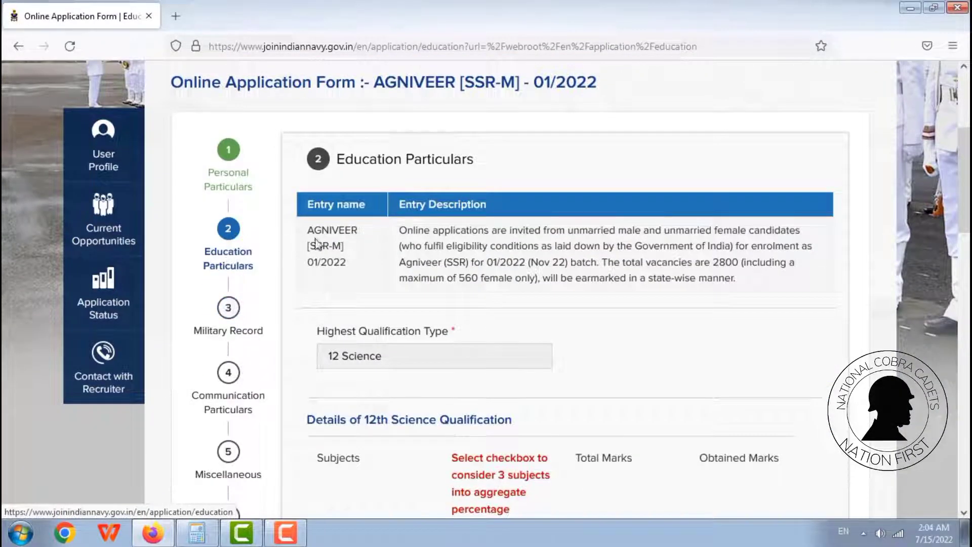
scroll(316, 243, down, 4)
scroll(491, 255, down, 1)
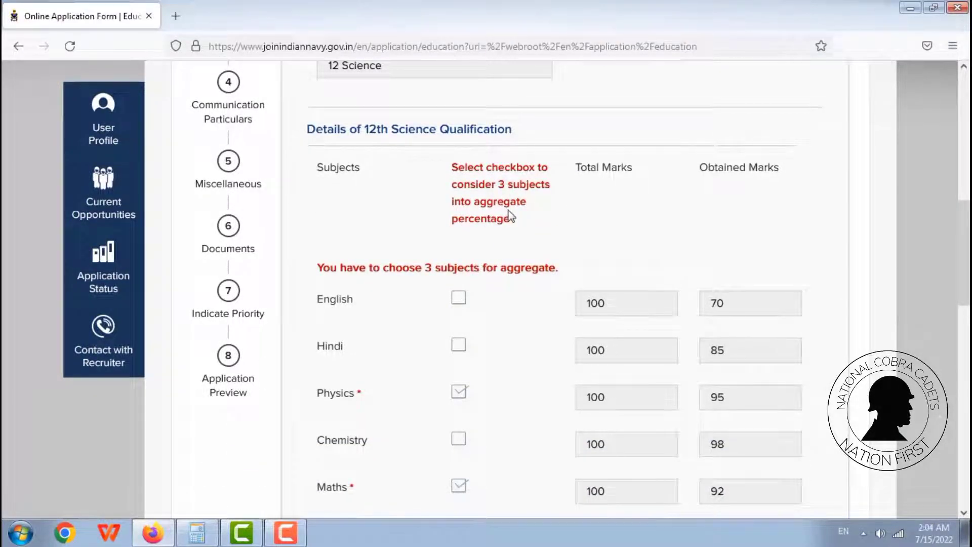
scroll(520, 203, down, 2)
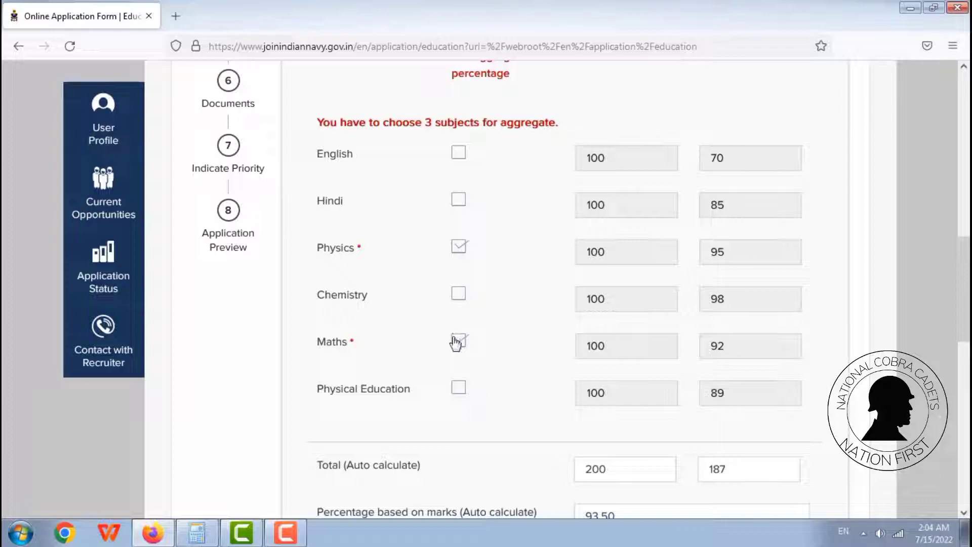
click(463, 297)
scroll(523, 317, down, 10)
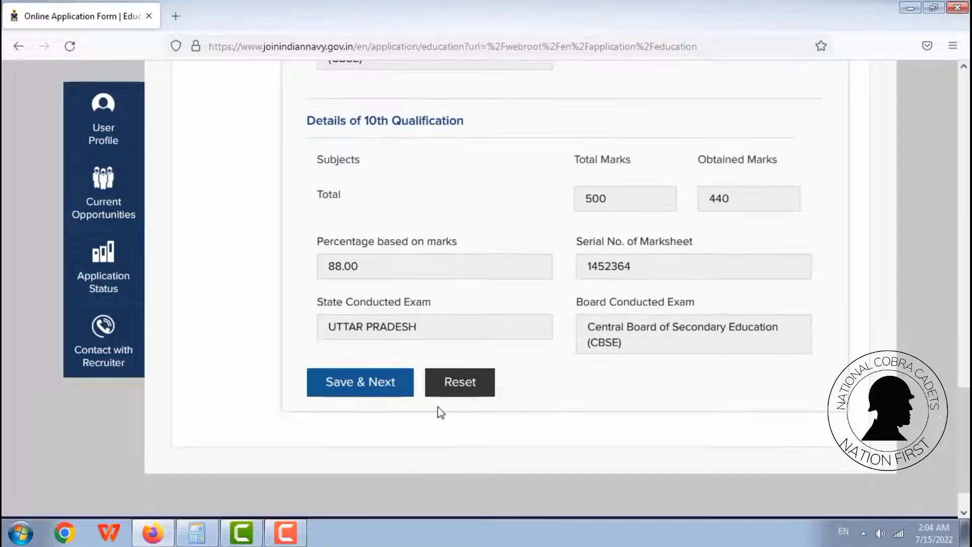
click(380, 336)
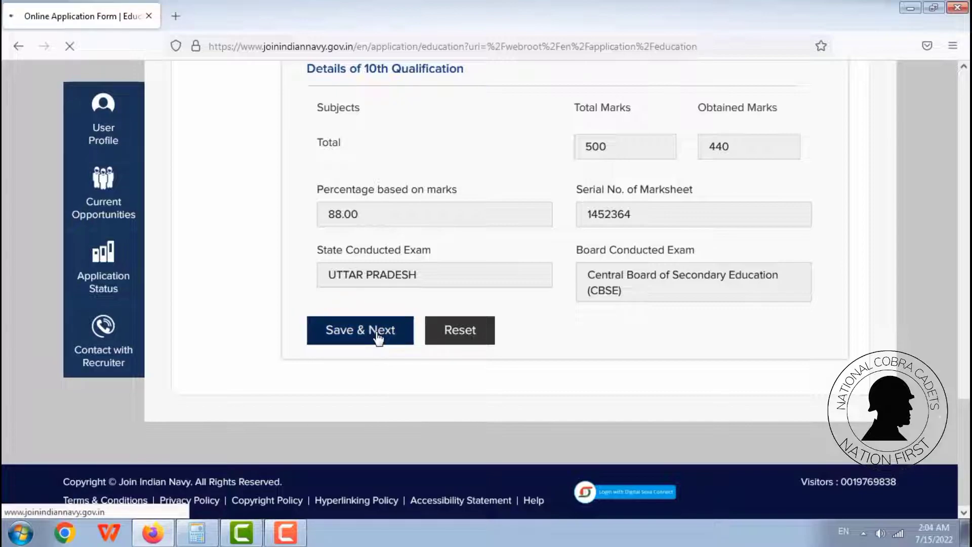
Enter NCC details: Army wing, certificate type C, grade A, Republic Contingent Yes
scroll(390, 336, down, 2)
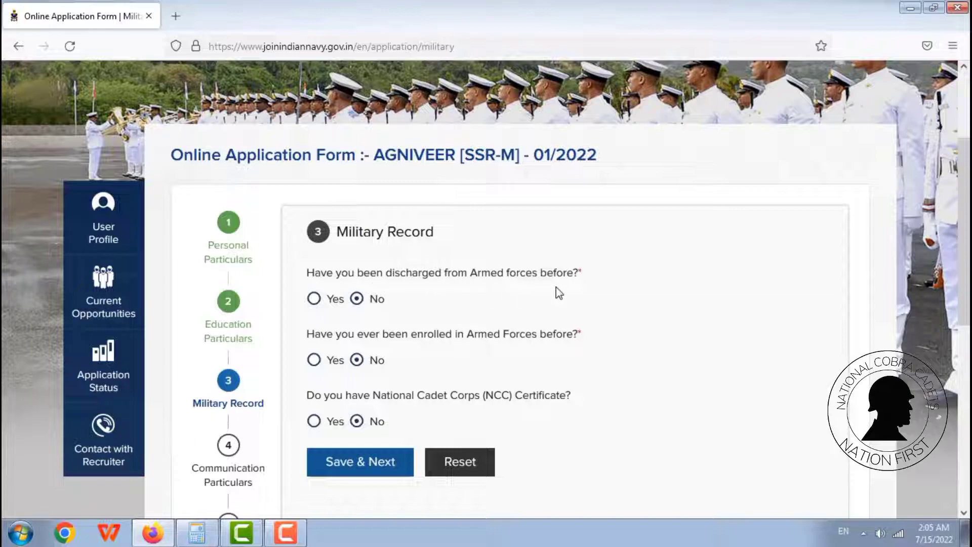
click(313, 299)
click(314, 421)
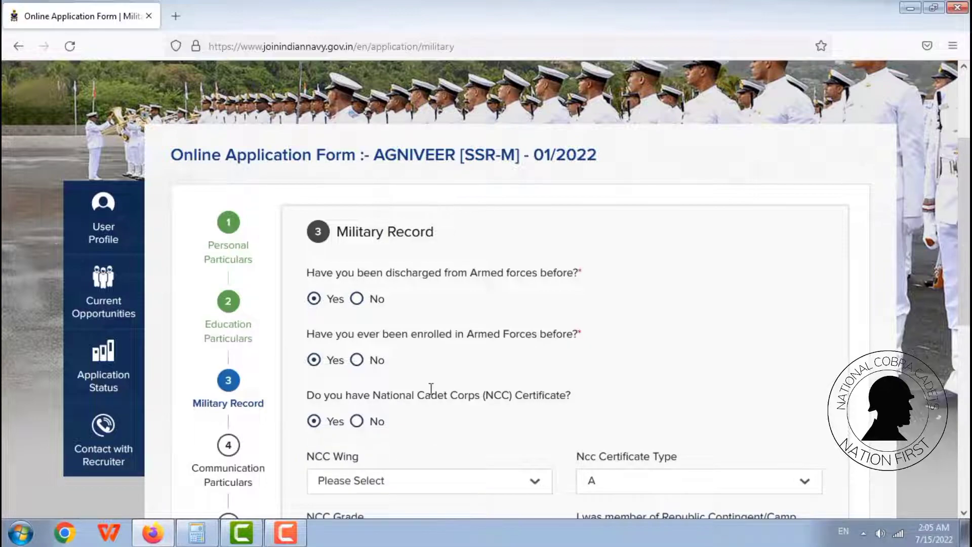
scroll(431, 389, down, 3)
click(411, 337)
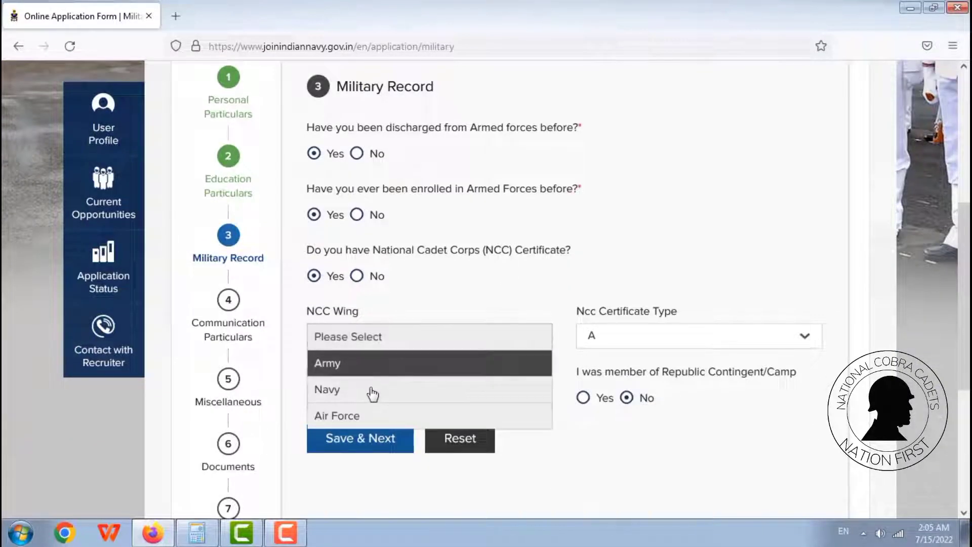
click(388, 370)
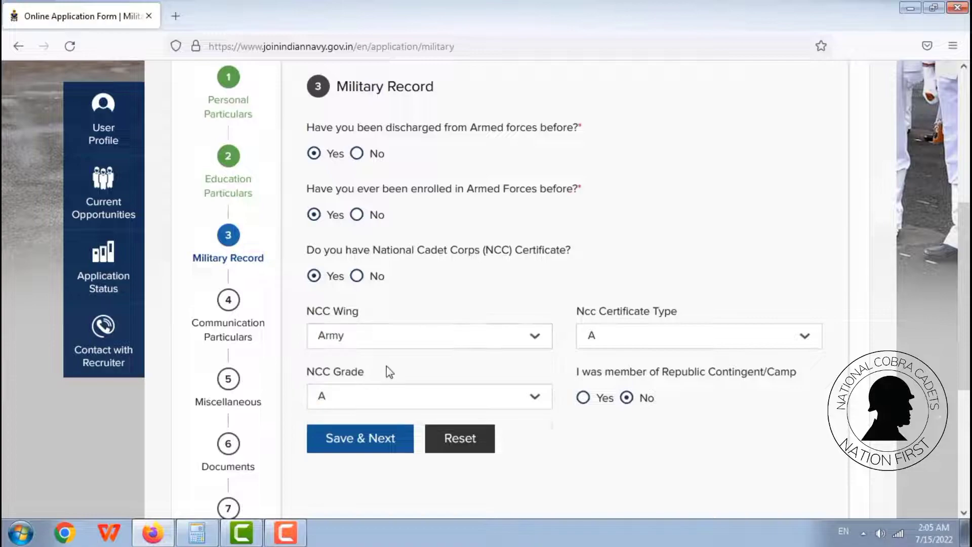
click(620, 343)
click(609, 381)
click(378, 401)
click(387, 400)
click(584, 398)
After the ineligibility warnings, set discharge and enrolment answers to No and save
click(351, 443)
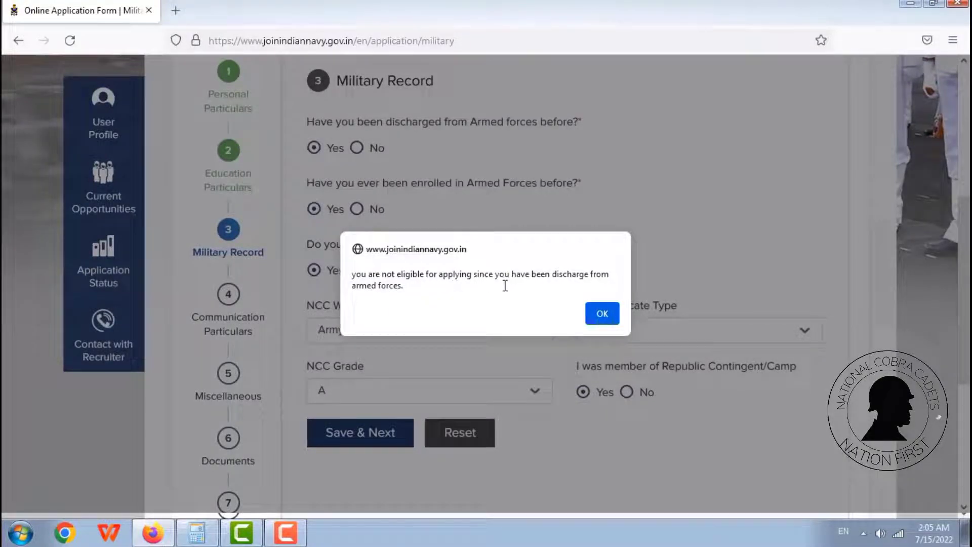
click(608, 319)
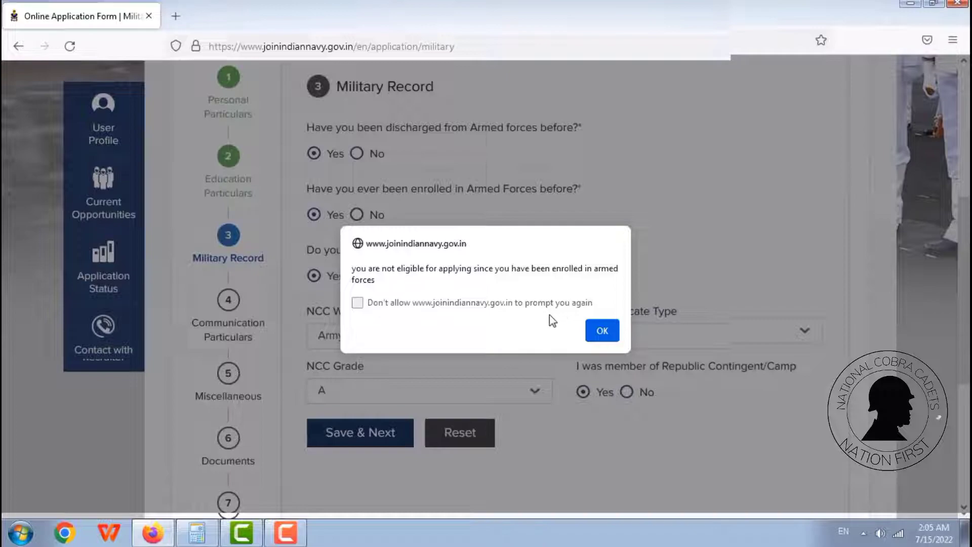
click(601, 330)
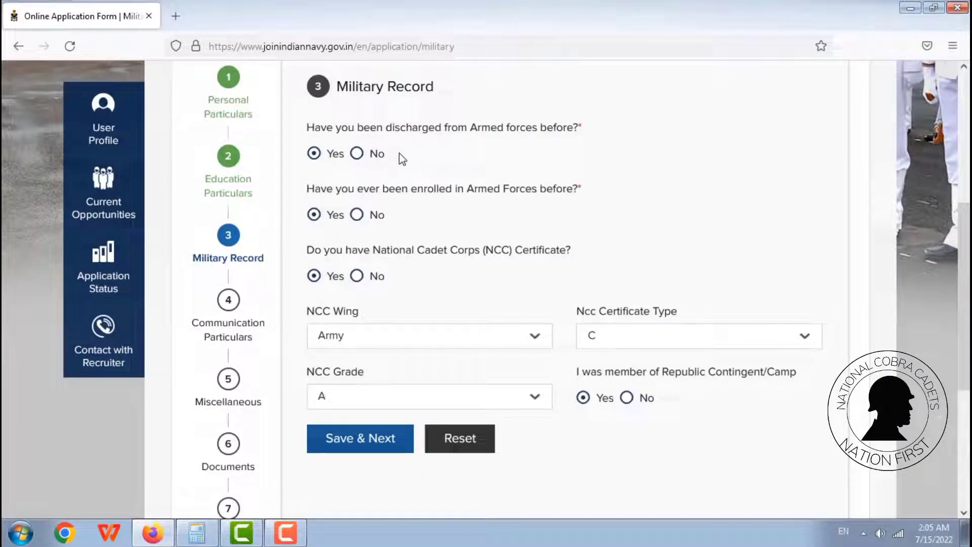
click(365, 157)
click(362, 216)
click(383, 439)
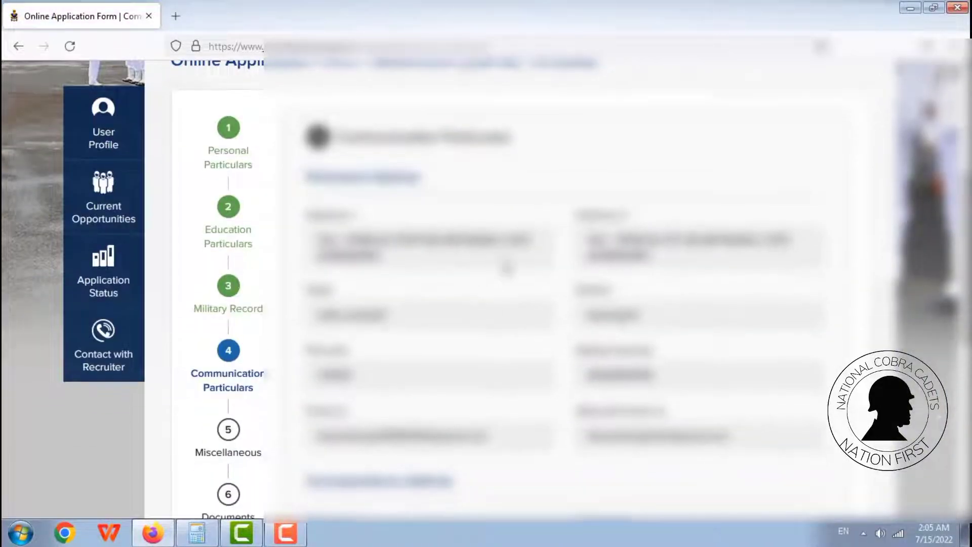
Review the permanent and correspondence addresses and save the communication particulars
scroll(508, 267, down, 5)
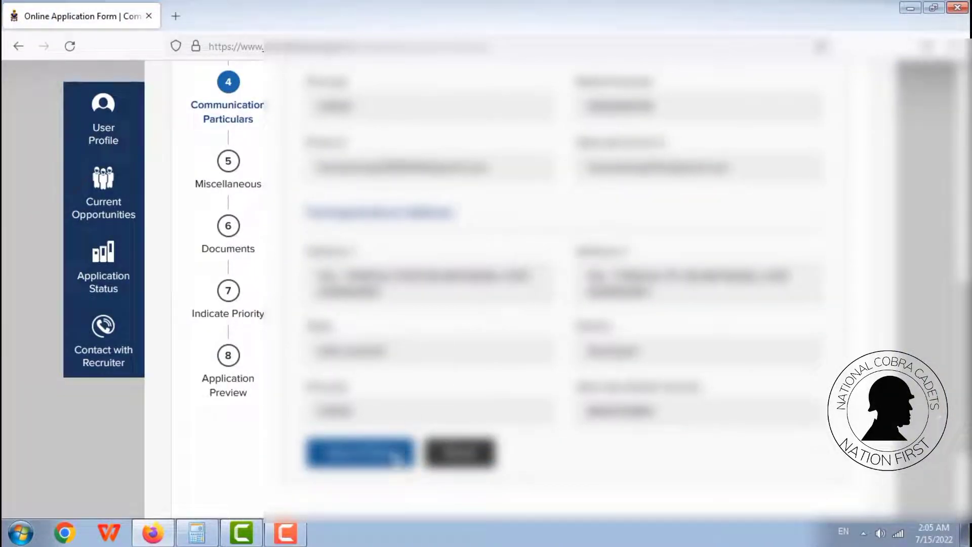
scroll(396, 458, up, 3)
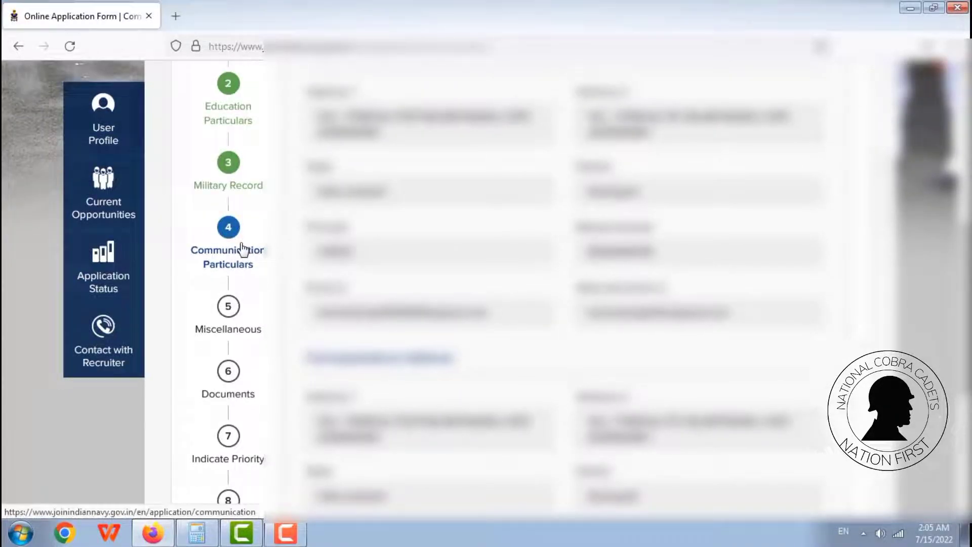
scroll(242, 249, up, 2)
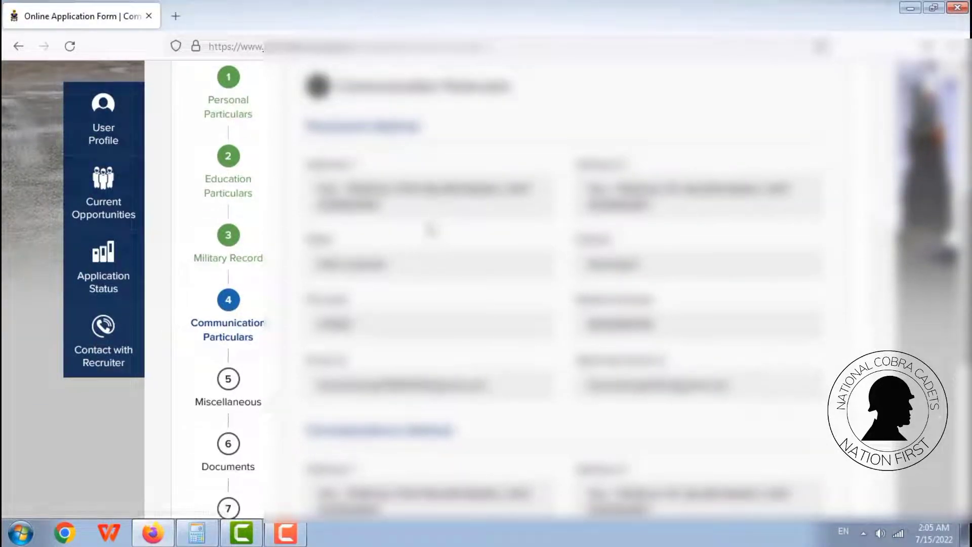
scroll(438, 247, down, 6)
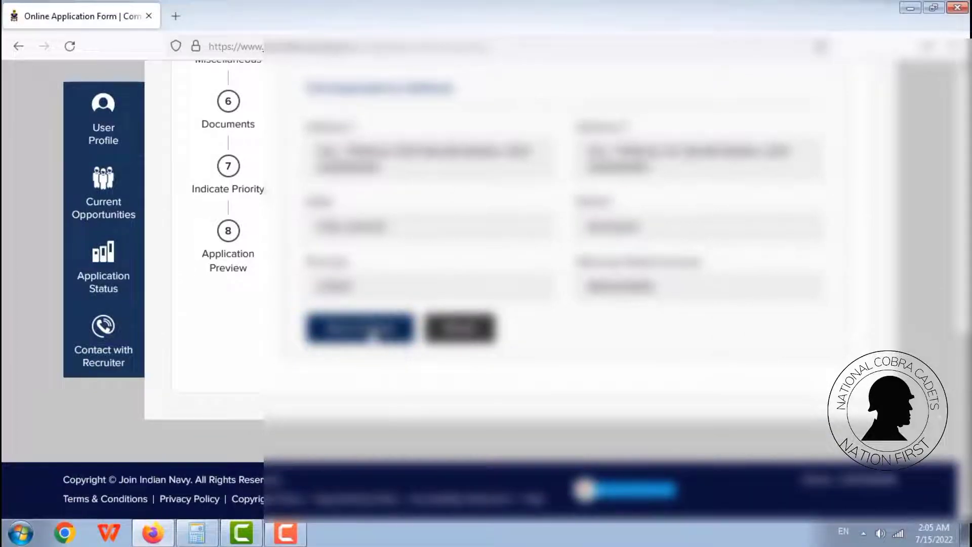
click(375, 334)
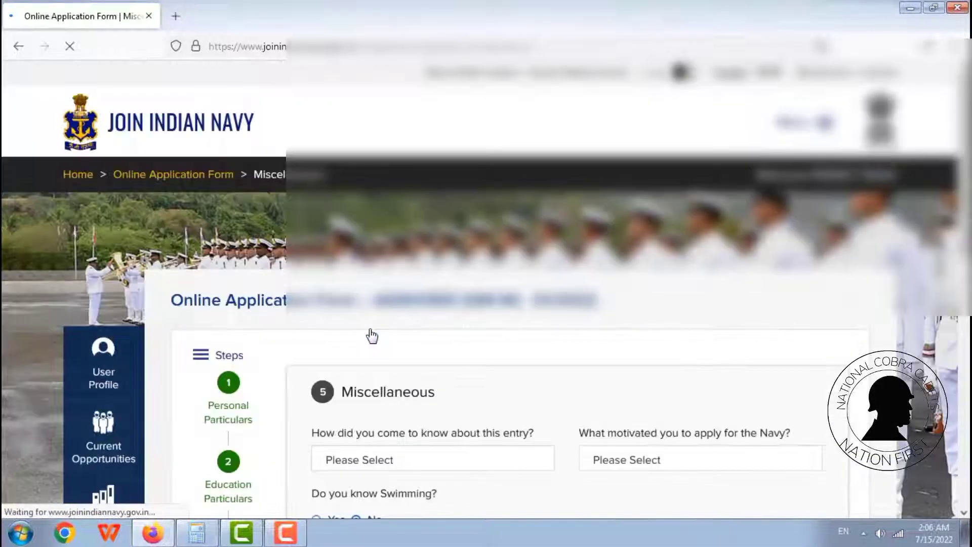
Select Employment News as the source and the naval officers' college lecture as motivation
scroll(385, 332, down, 4)
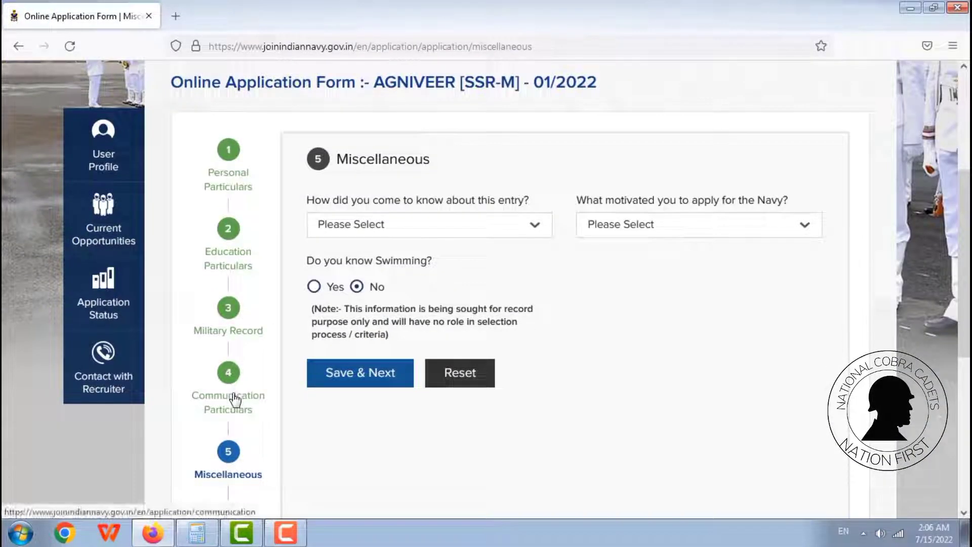
click(443, 226)
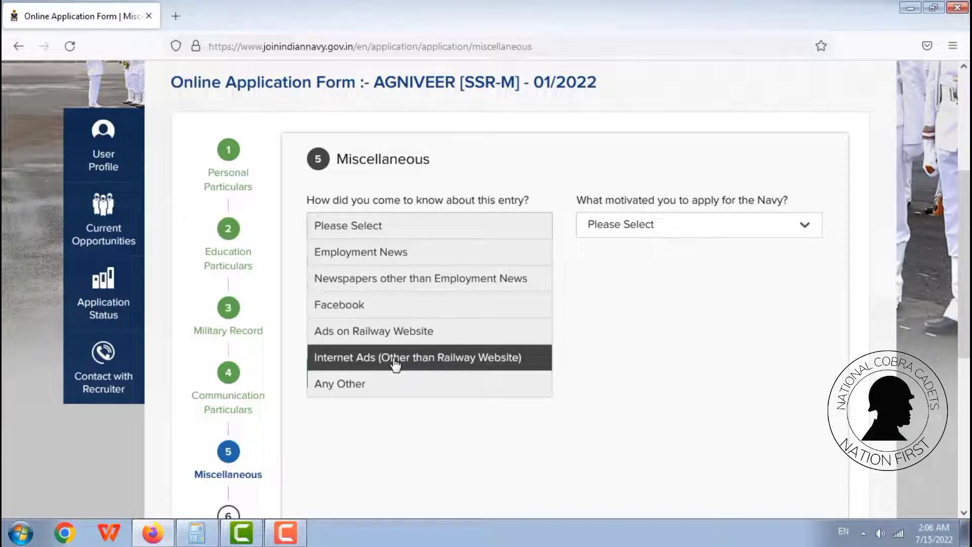
click(393, 253)
click(637, 229)
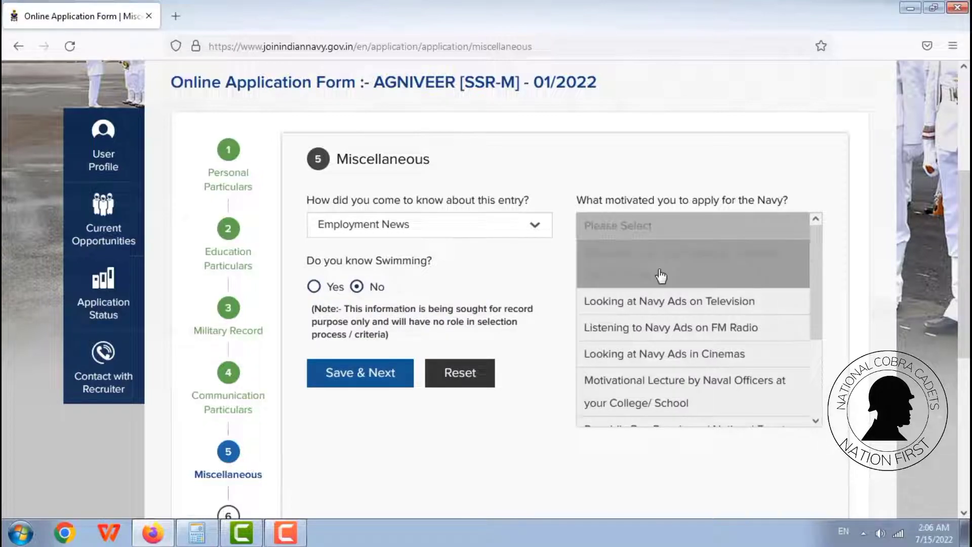
click(679, 393)
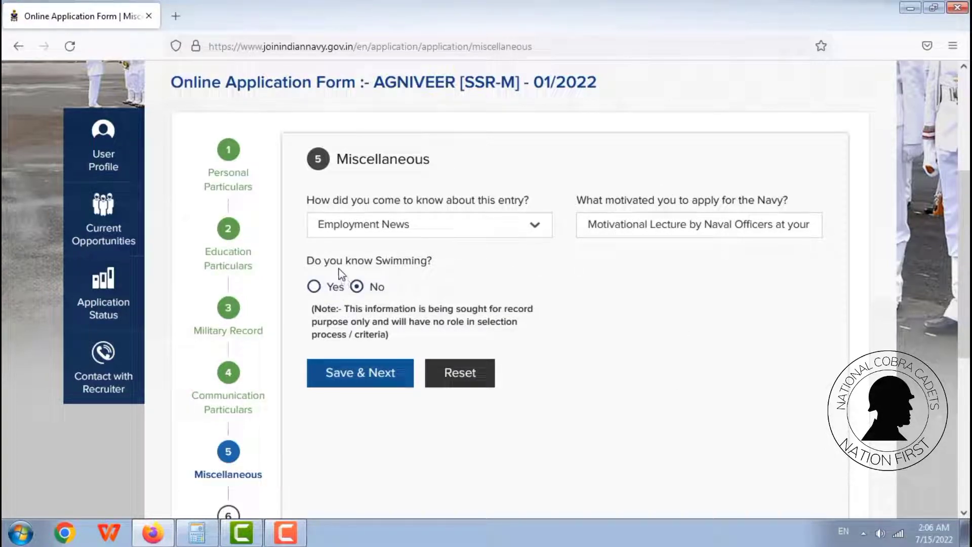
Save the Miscellaneous answers and look over the Upload Documents page
click(393, 374)
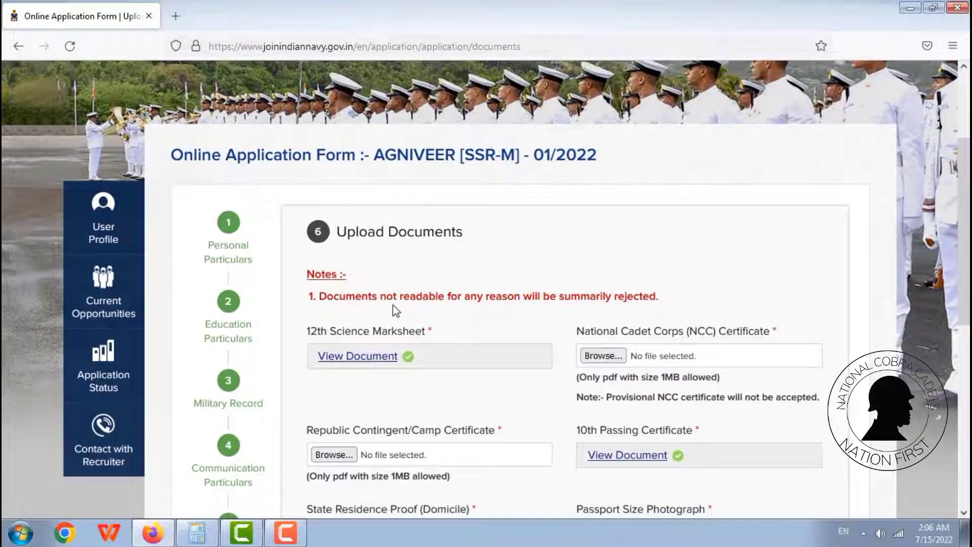
scroll(405, 309, down, 3)
scroll(252, 389, down, 2)
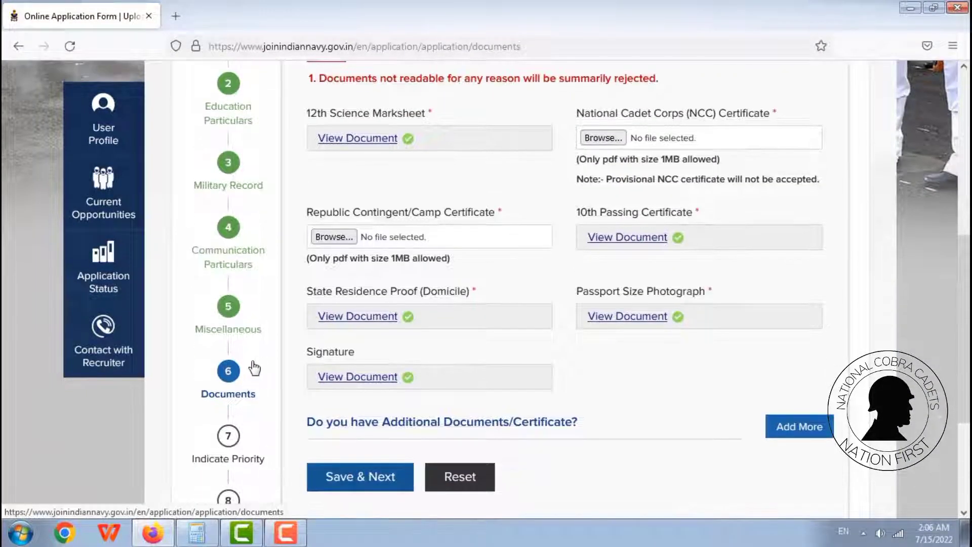
scroll(251, 366, up, 4)
scroll(355, 213, down, 4)
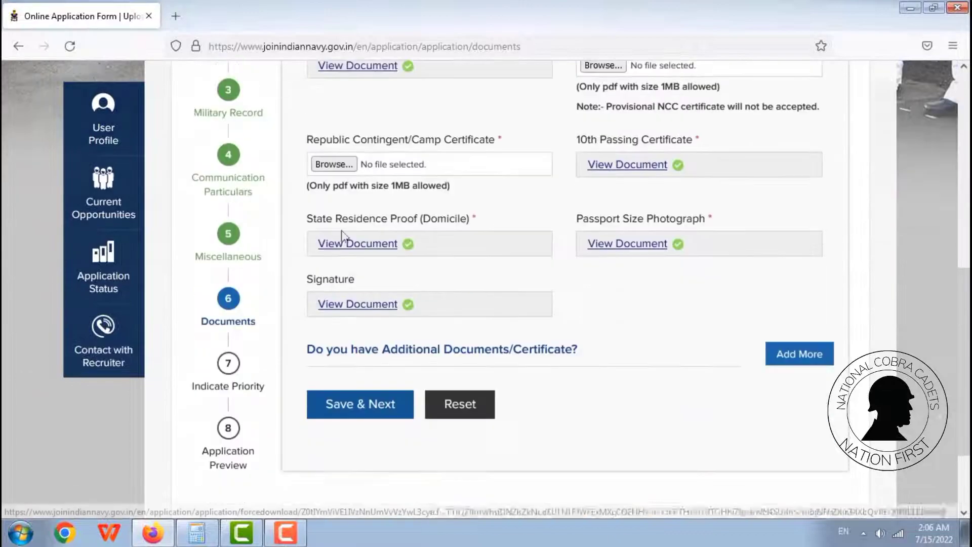
scroll(354, 225, up, 4)
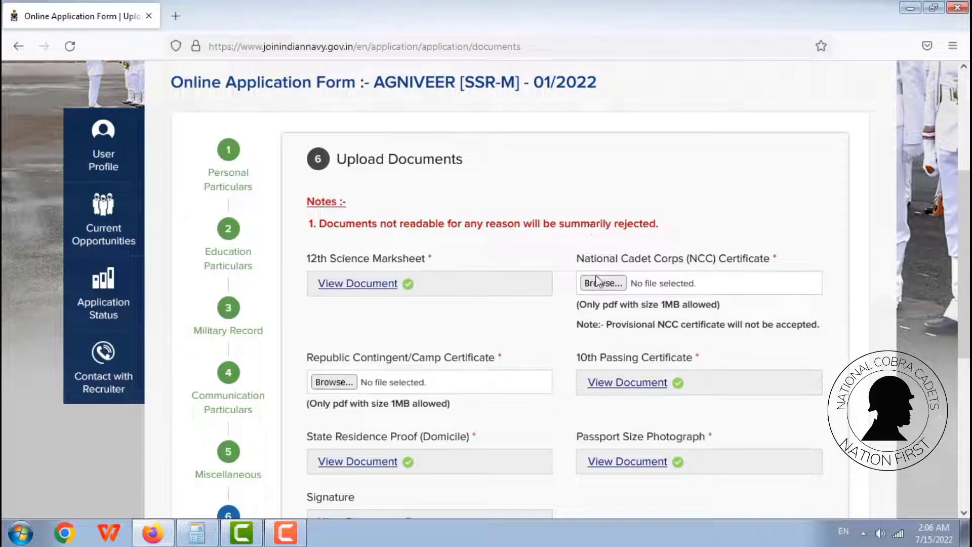
Check the uploaded documents and attempt Save & Next, which reveals the missing NCC and Republic Contingent certificates
double_click(507, 224)
click(740, 212)
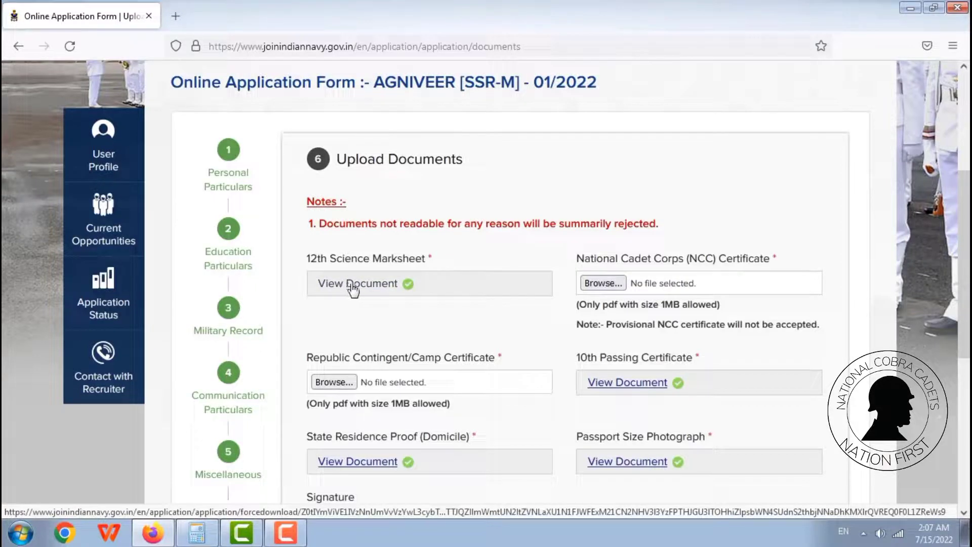
scroll(405, 276, down, 2)
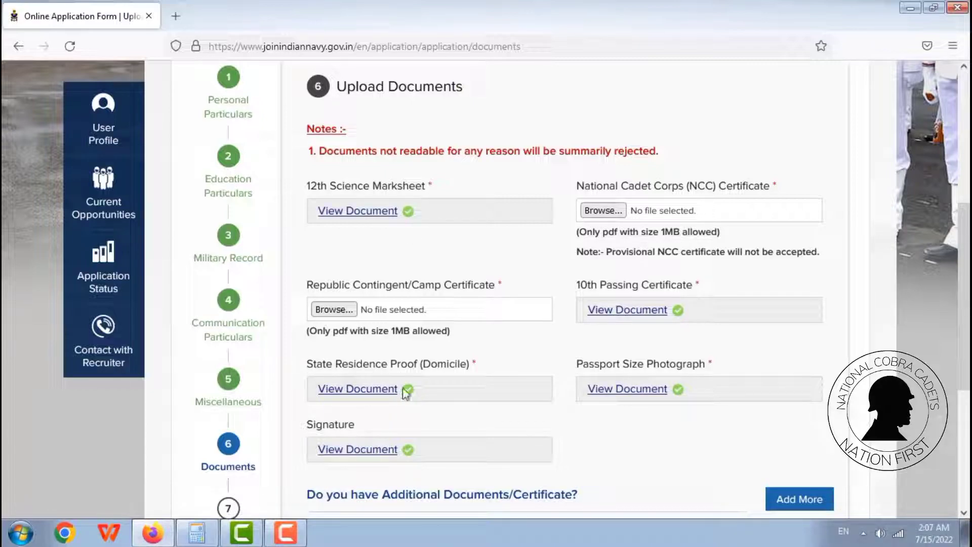
scroll(406, 393, down, 3)
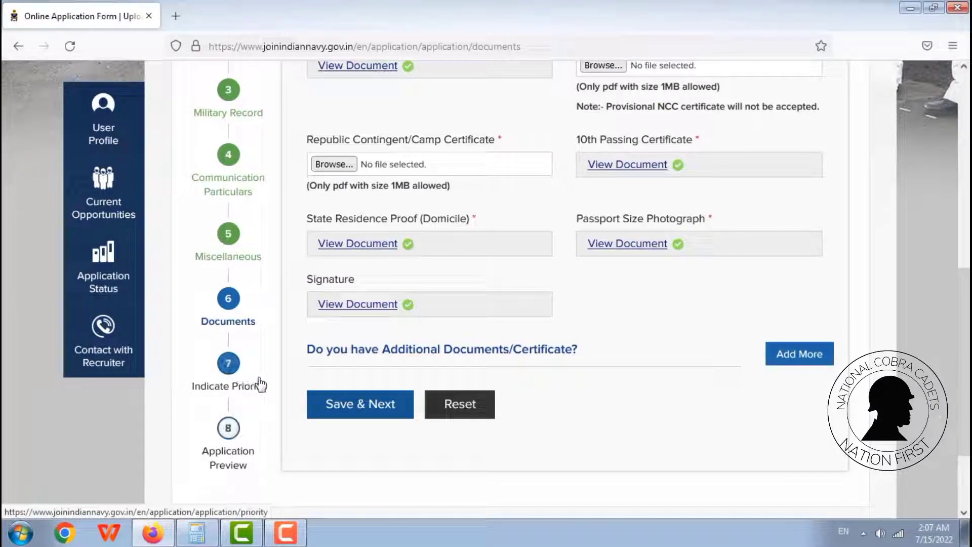
click(365, 412)
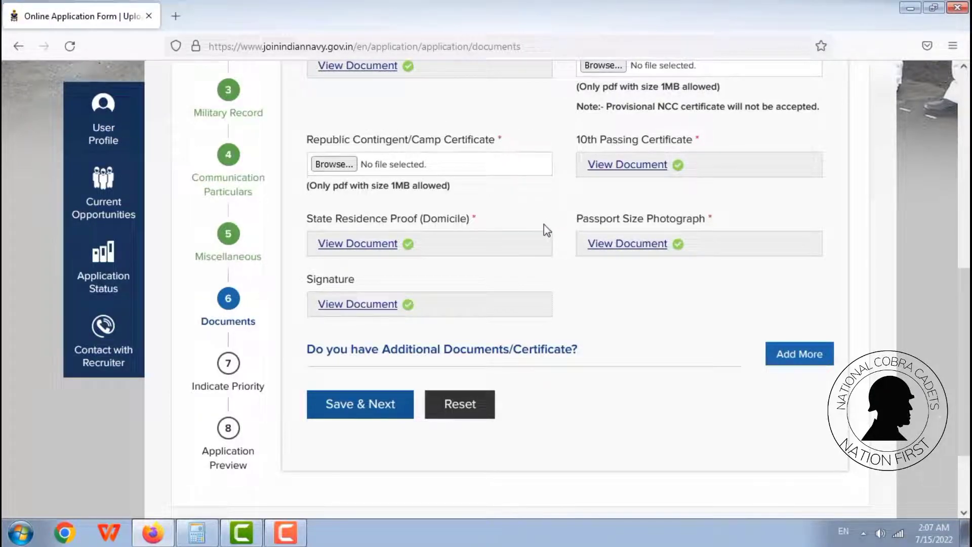
scroll(544, 230, up, 3)
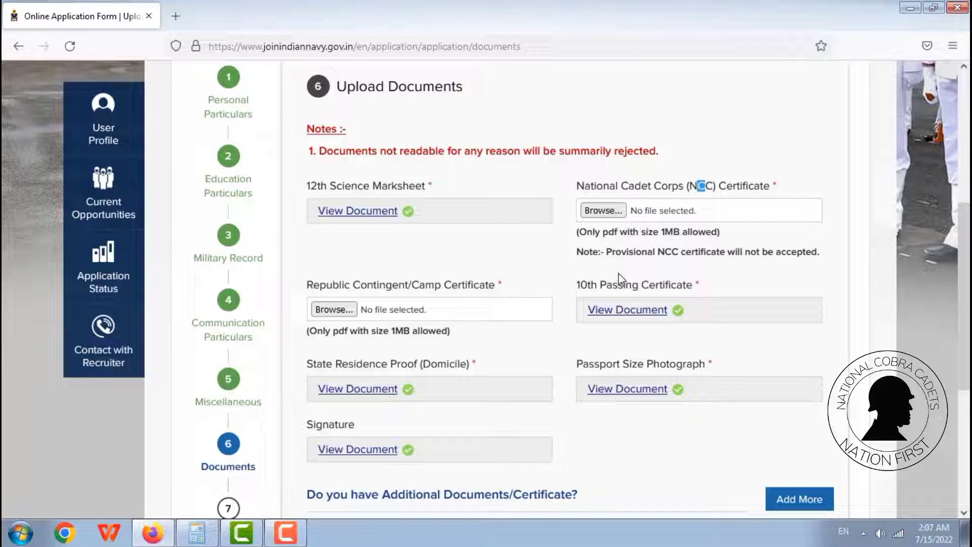
Upload AR RTI.pdf into both the NCC Certificate and Republic Contingent/Camp Certificate fields
drag(622, 251, 756, 251)
click(619, 212)
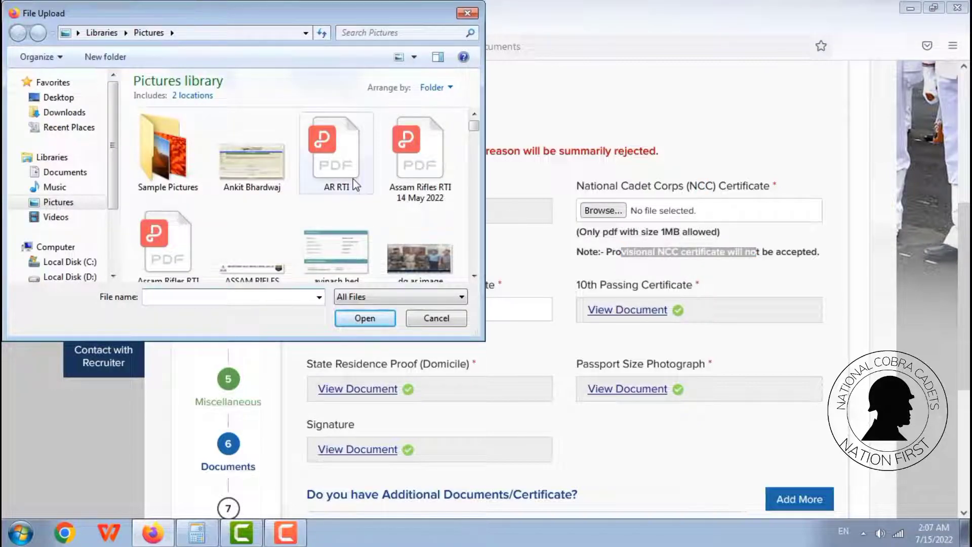
click(337, 159)
click(363, 319)
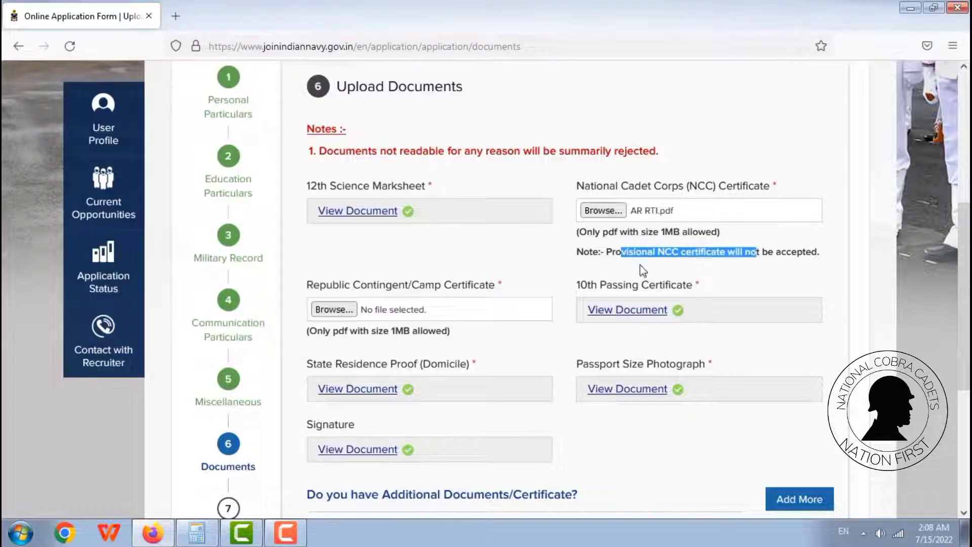
click(348, 310)
click(335, 158)
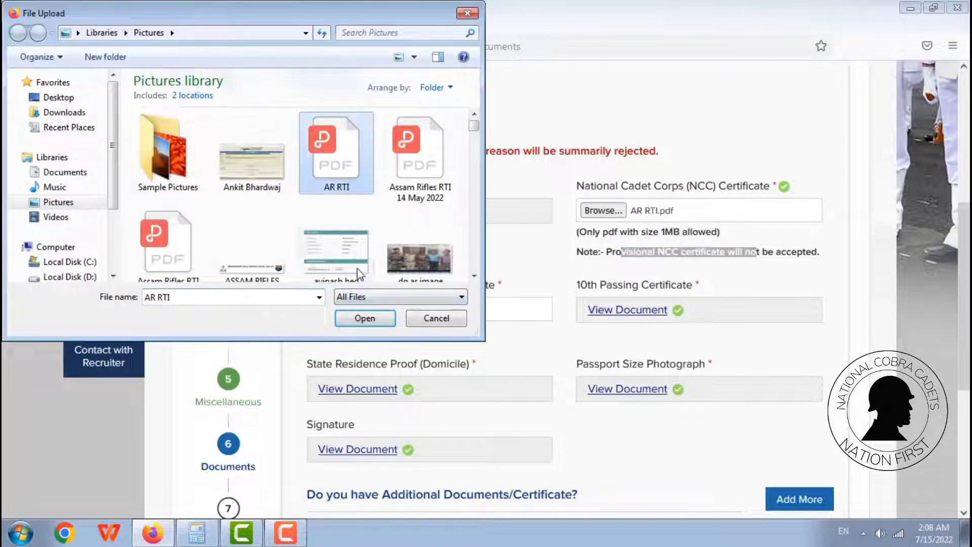
click(364, 318)
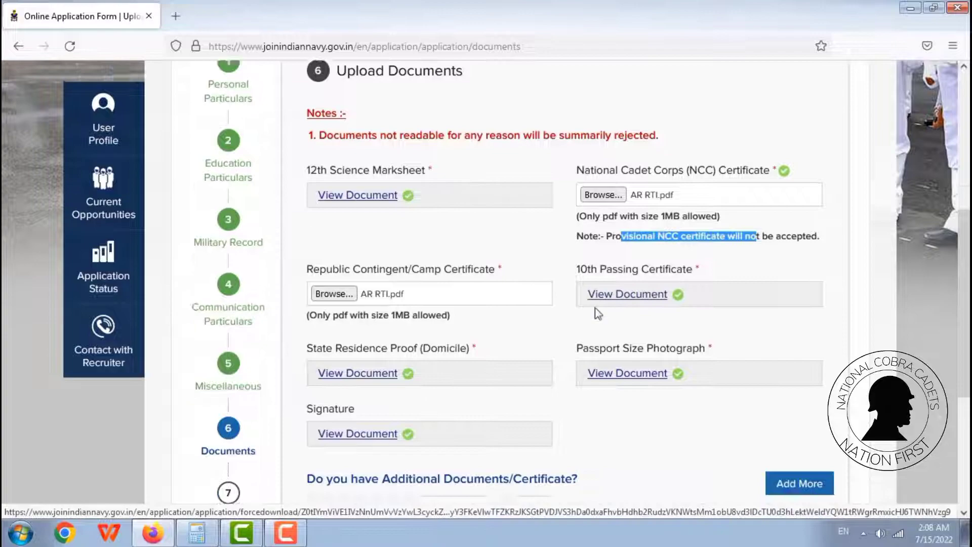
scroll(557, 307, down, 2)
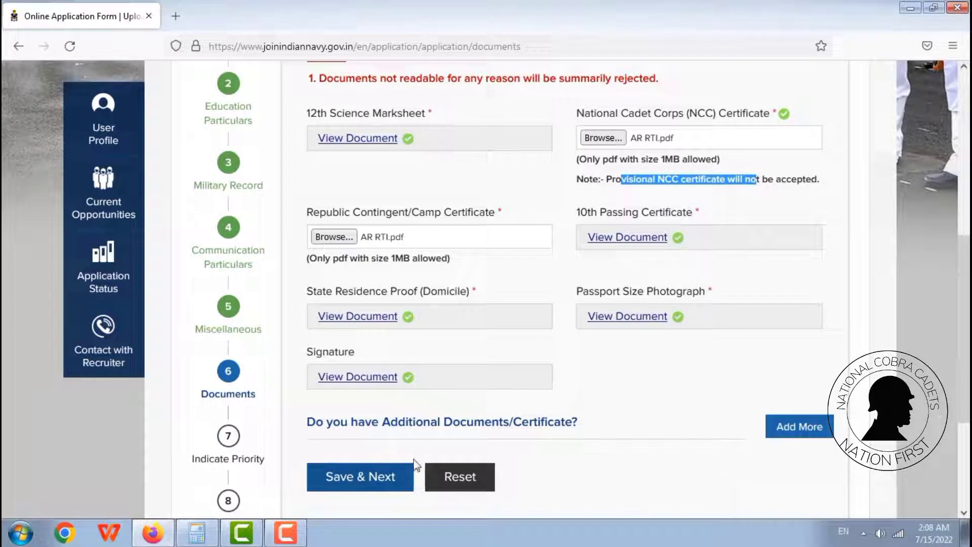
Add and then remove two empty additional-certificate slots, leaving no extra documents
click(800, 426)
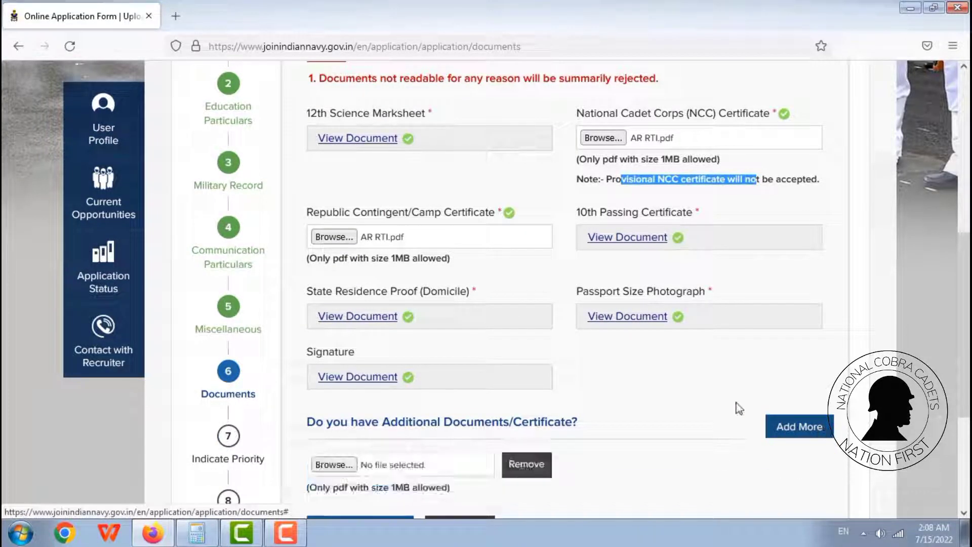
scroll(568, 380, down, 4)
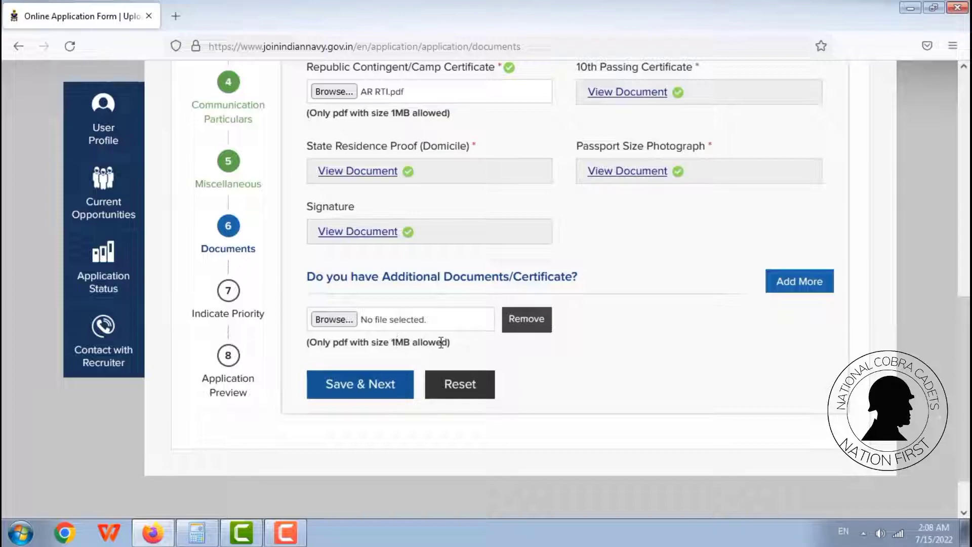
click(526, 321)
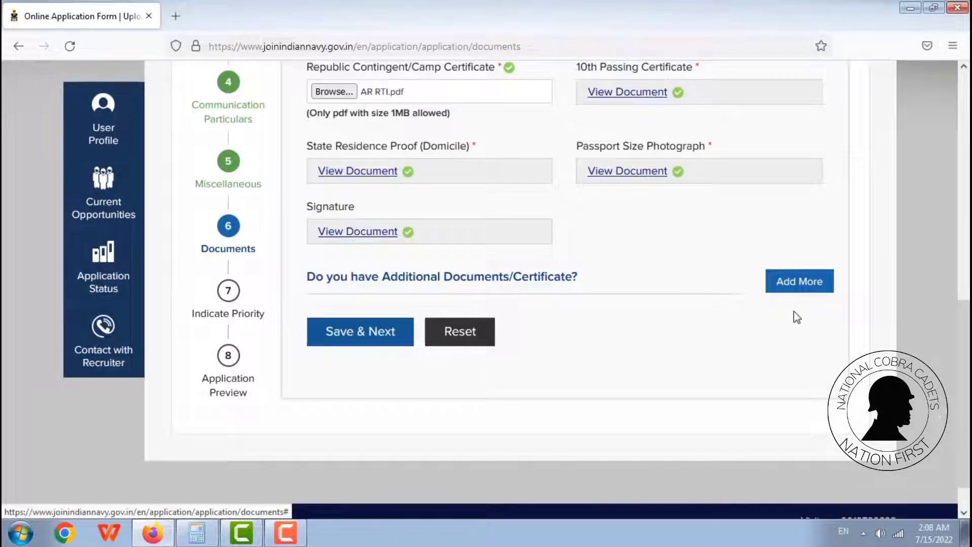
click(794, 288)
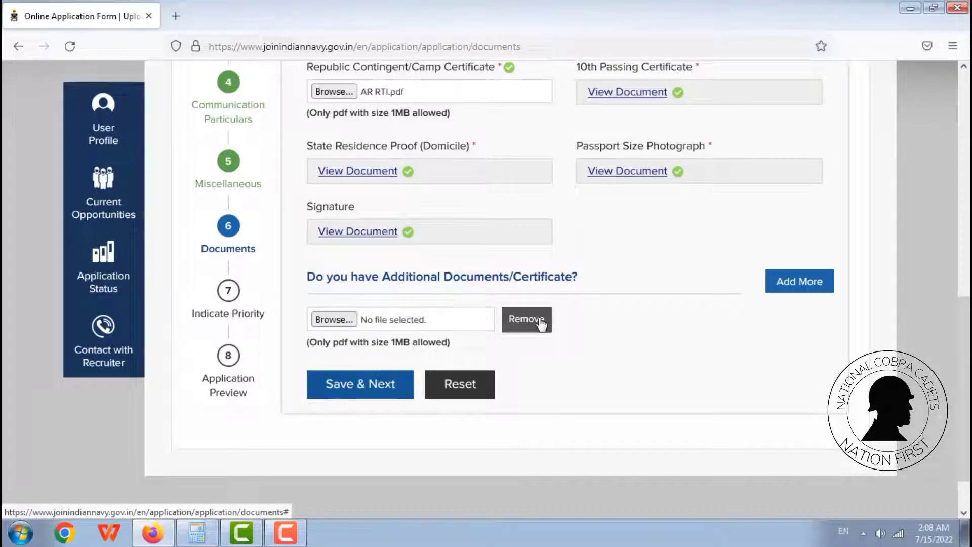
click(541, 322)
Save the Documents step with all uploads accepted and continue
click(375, 330)
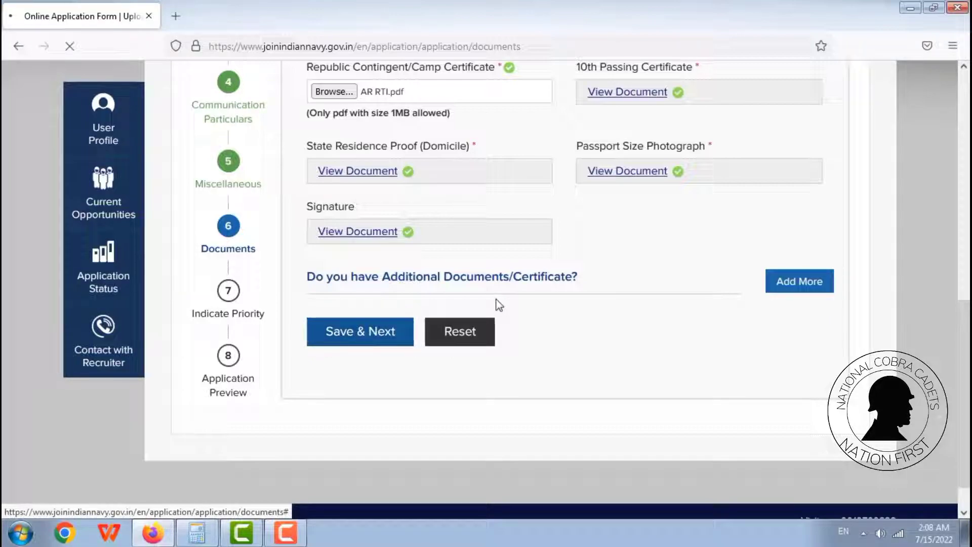
scroll(462, 221, up, 3)
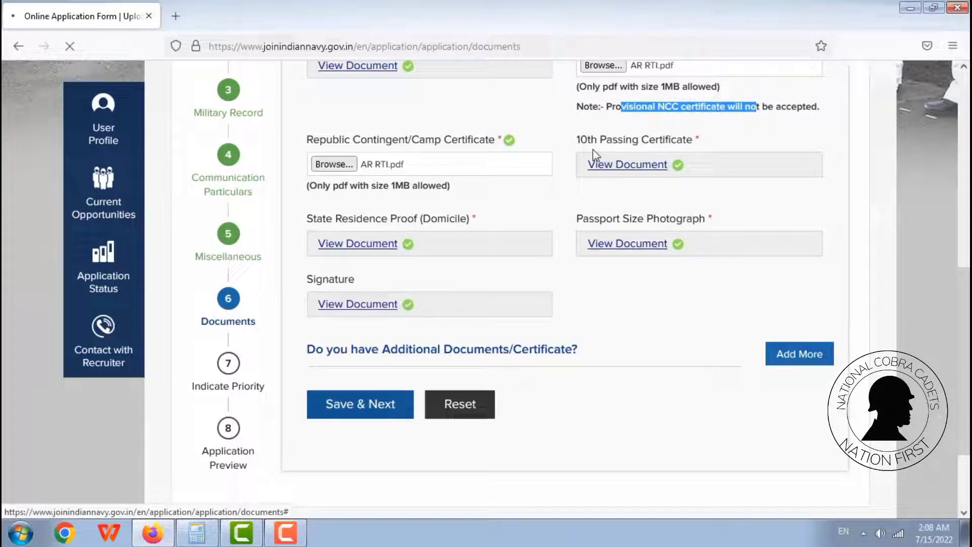
click(692, 106)
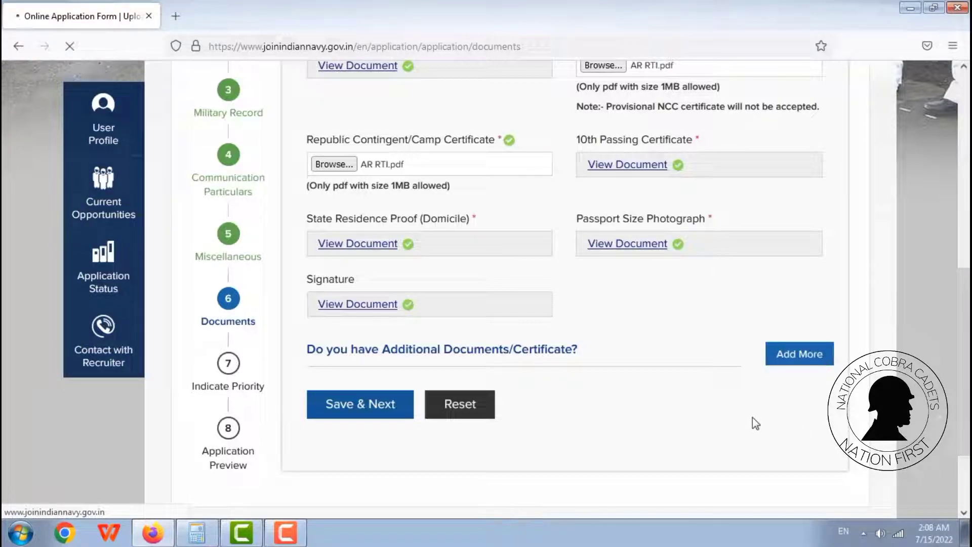
scroll(703, 367, up, 2)
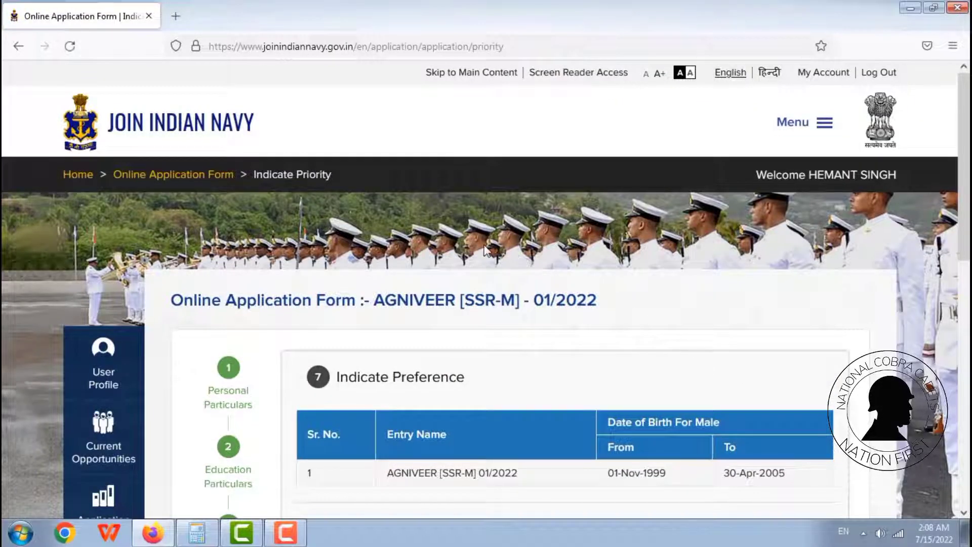
Submit the AGNIVEER [SSR-M] 01/2022 preference with Yes kept for the terms question
scroll(438, 266, down, 4)
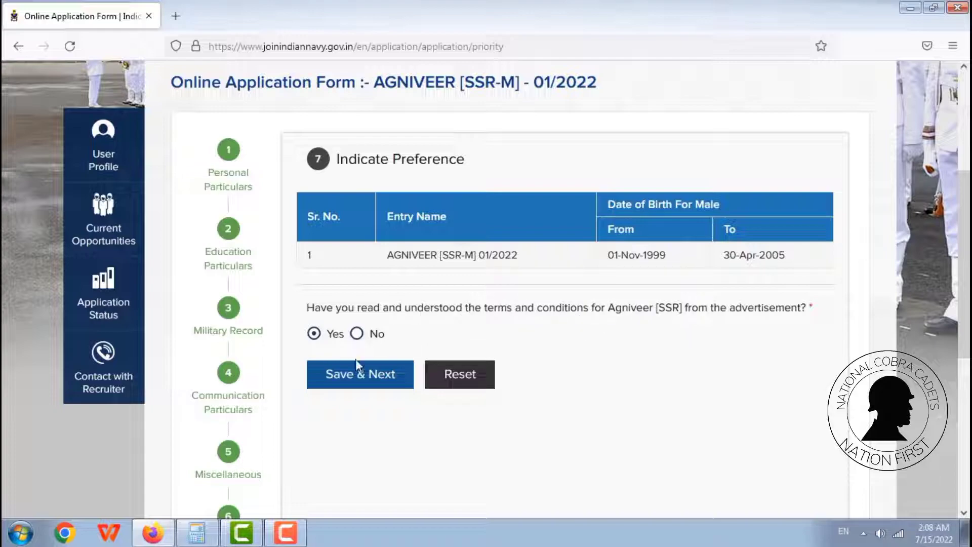
scroll(351, 347, down, 3)
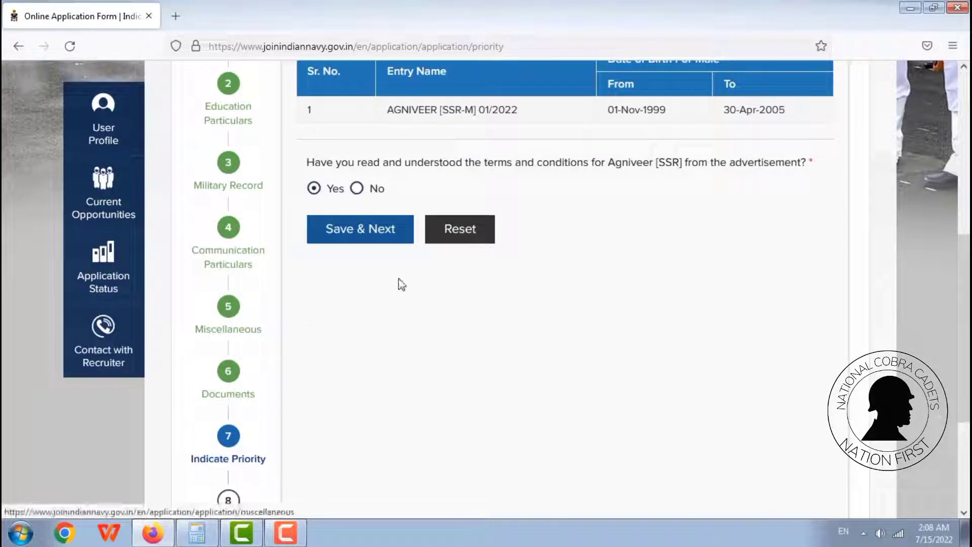
scroll(549, 243, up, 3)
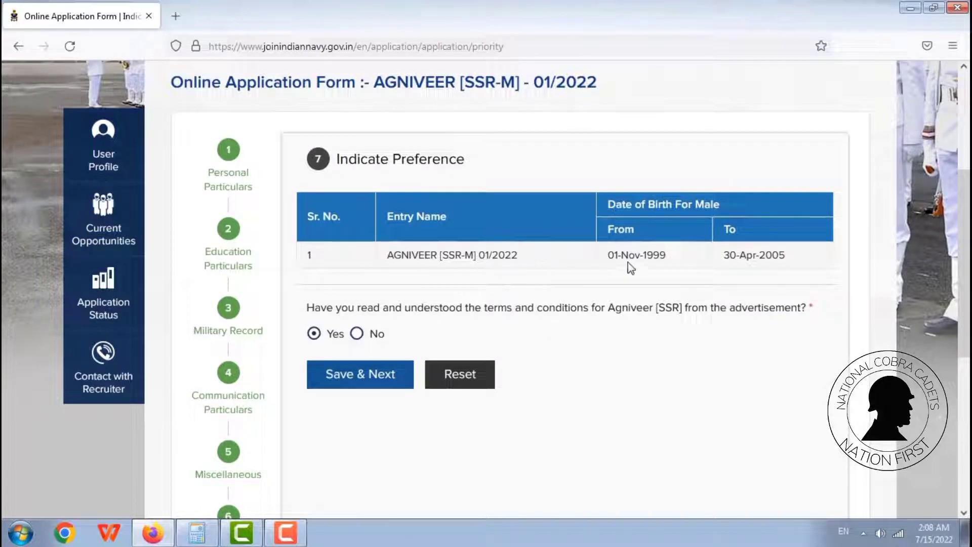
click(383, 383)
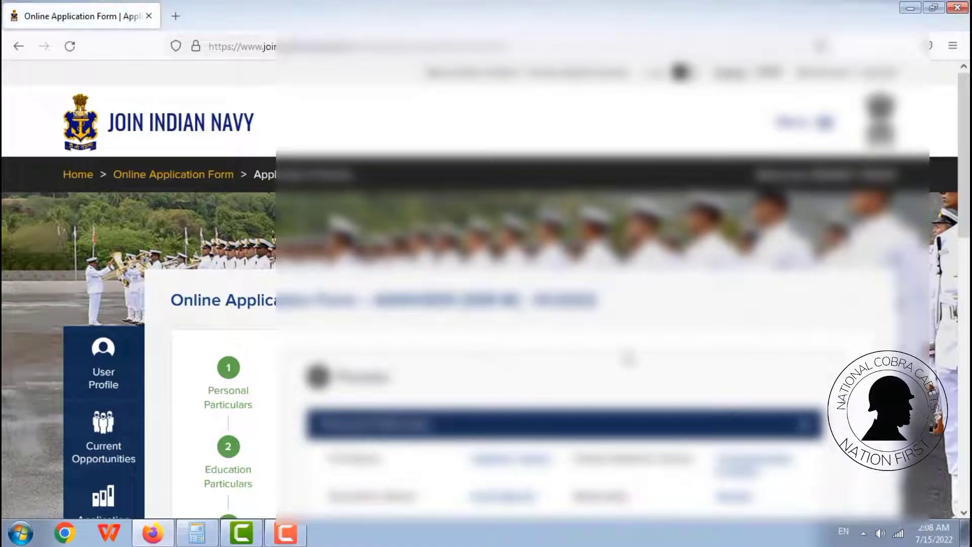
Review the Application Preview top to bottom, then open a new blank Firefox tab
scroll(557, 284, down, 6)
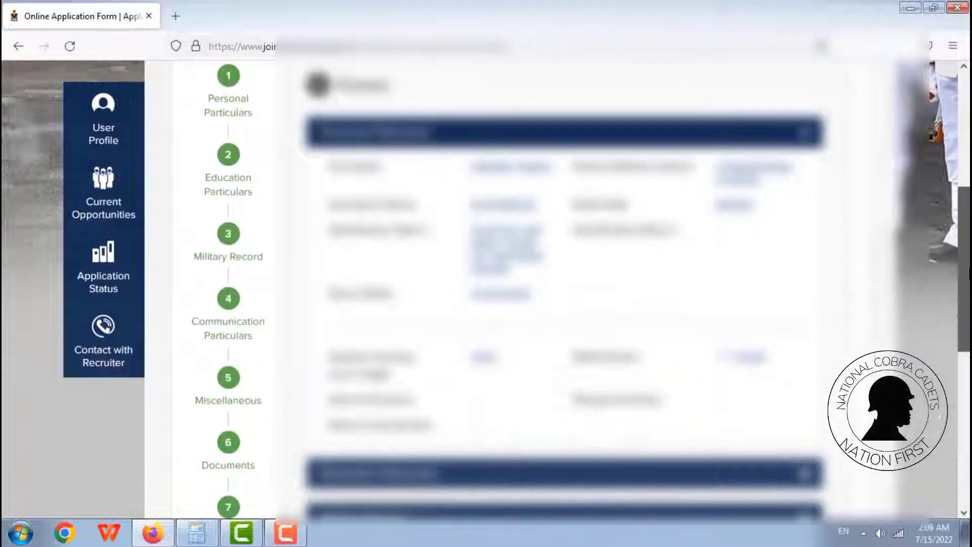
scroll(557, 283, down, 4)
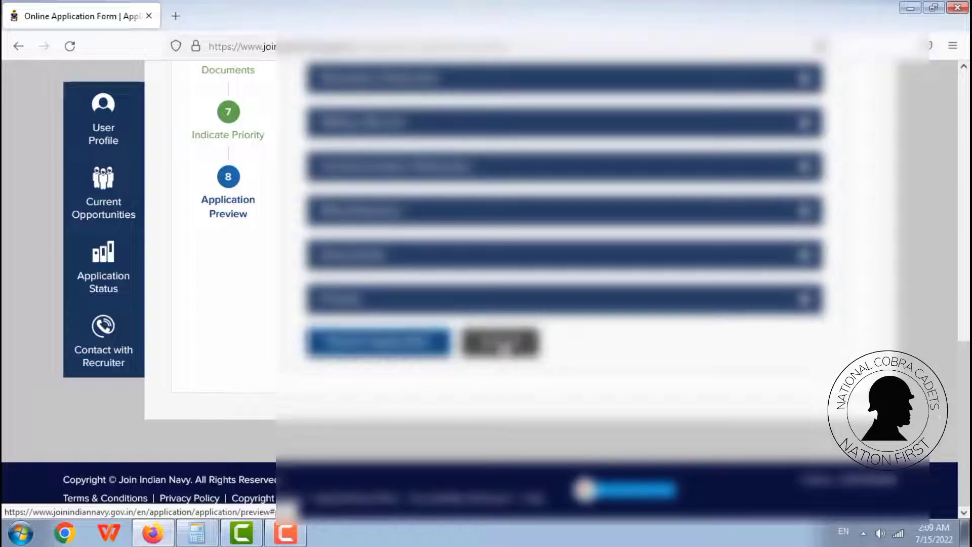
scroll(653, 307, up, 20)
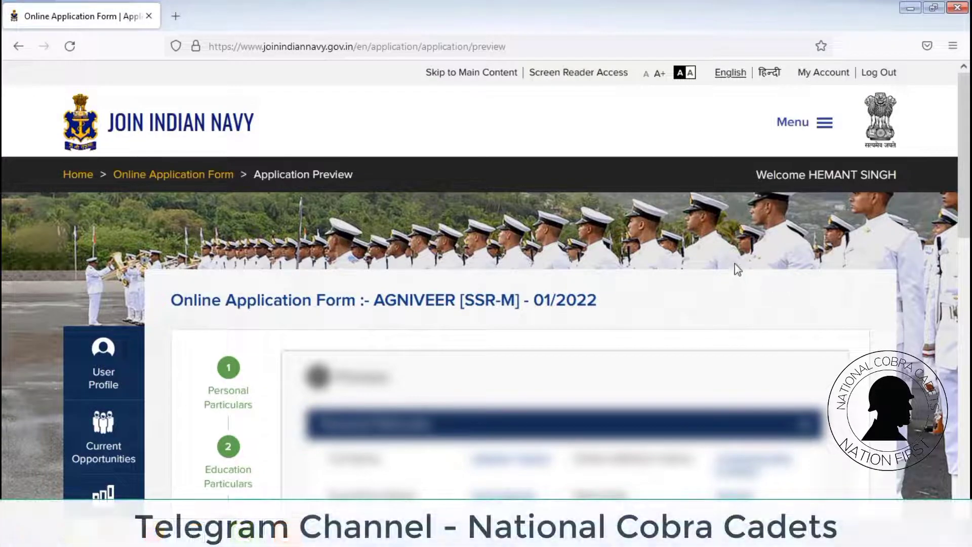
click(177, 18)
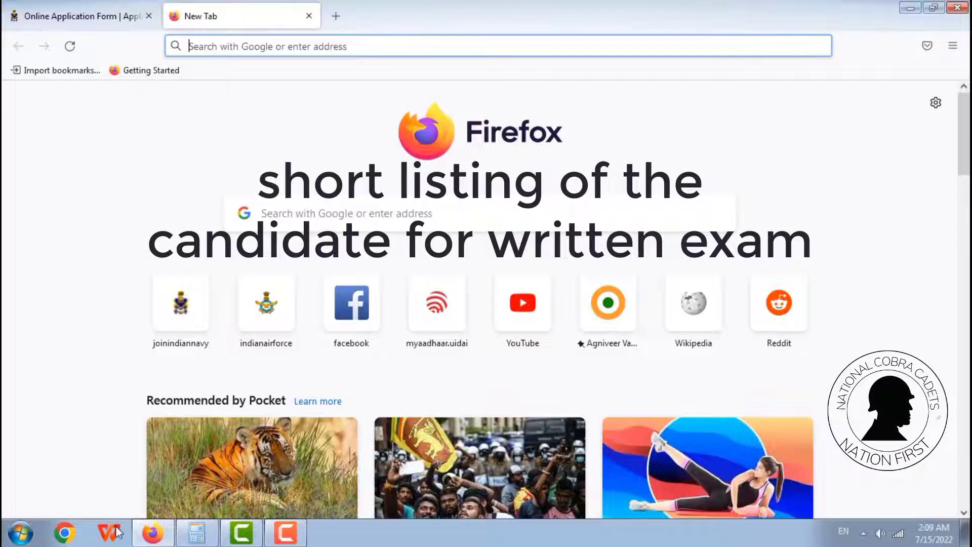
Open and close Chrome, then bring the Camtasia editor and recorder controls forward
click(65, 540)
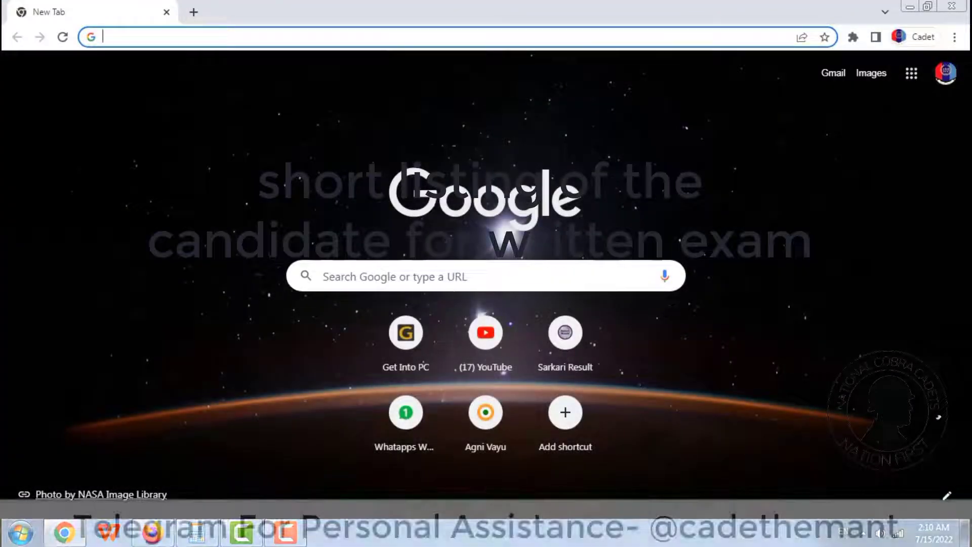
click(961, 6)
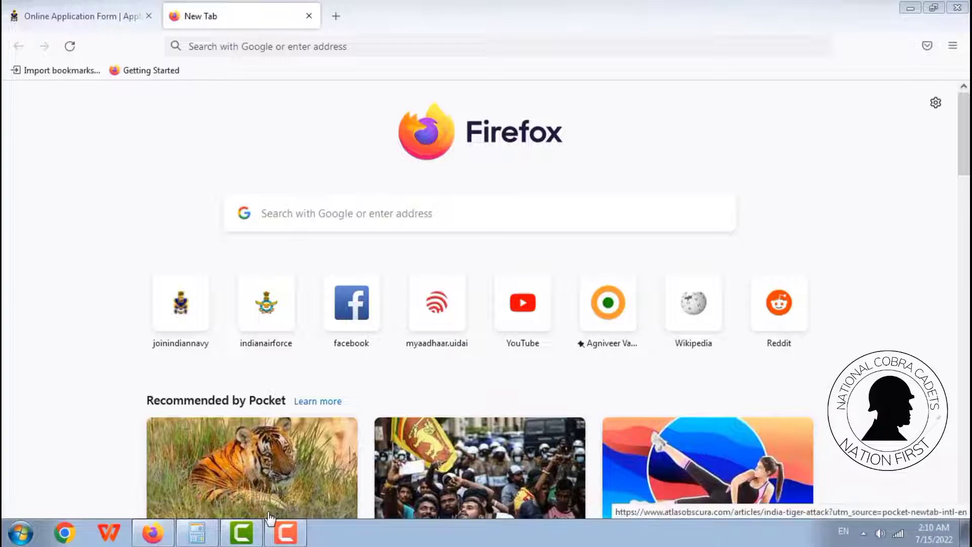
click(300, 523)
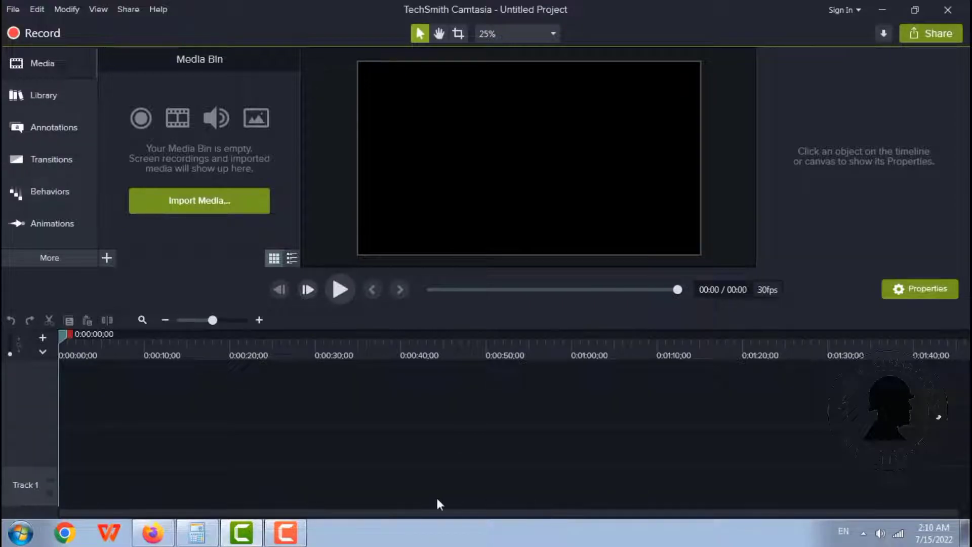
click(286, 531)
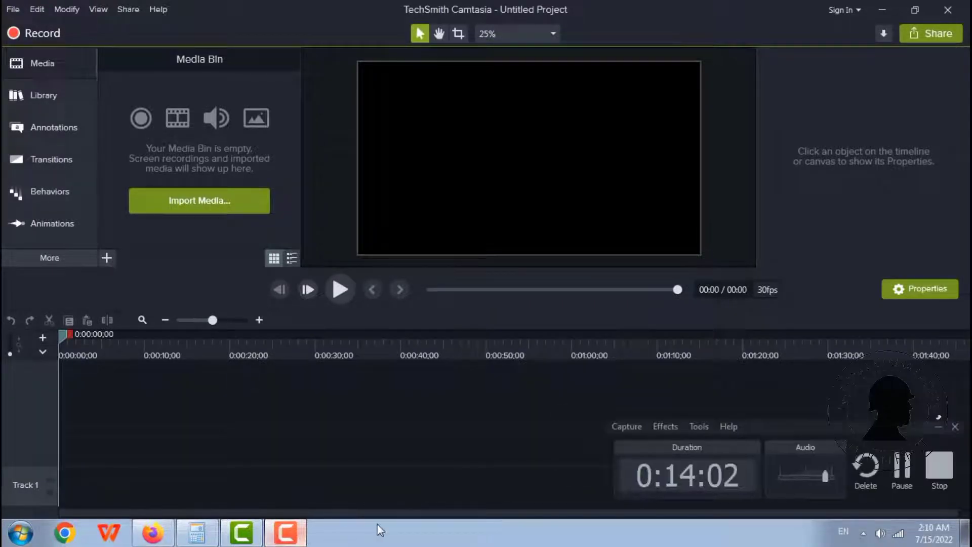